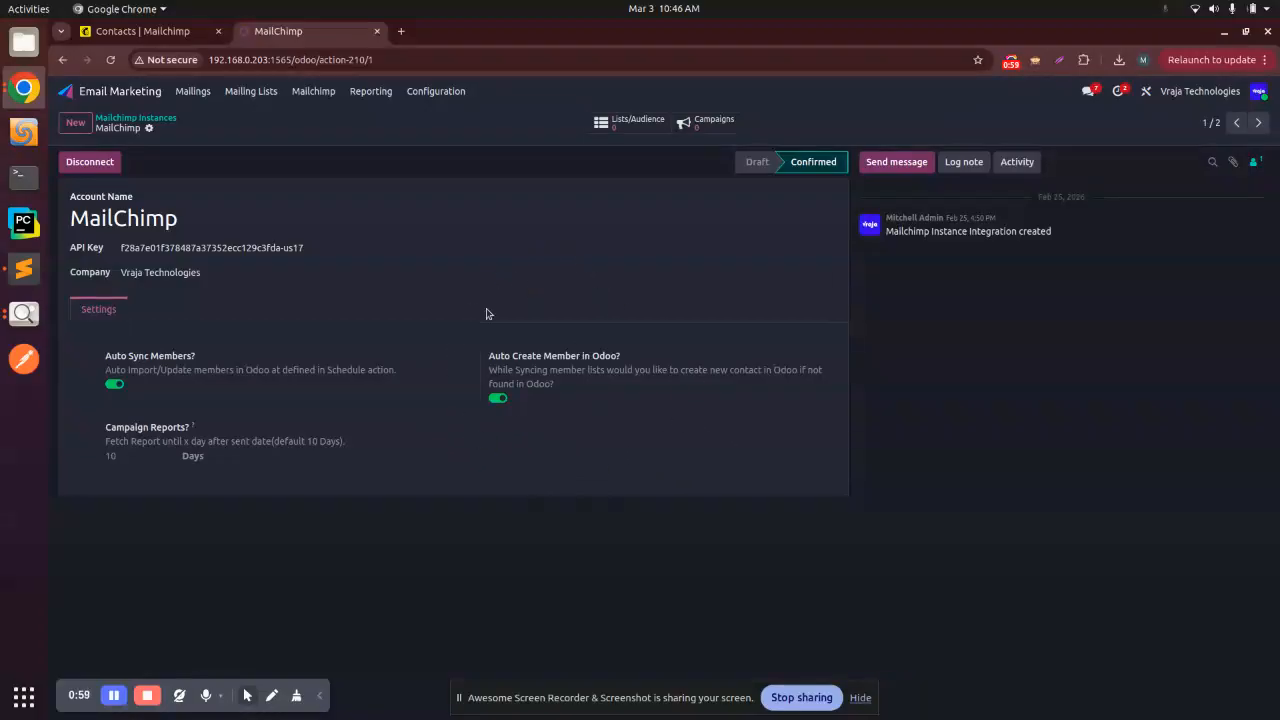
# Step: Run a Mailchimp import operation for lists and audiences on the MailChimp instance
pyautogui.click(313, 91)
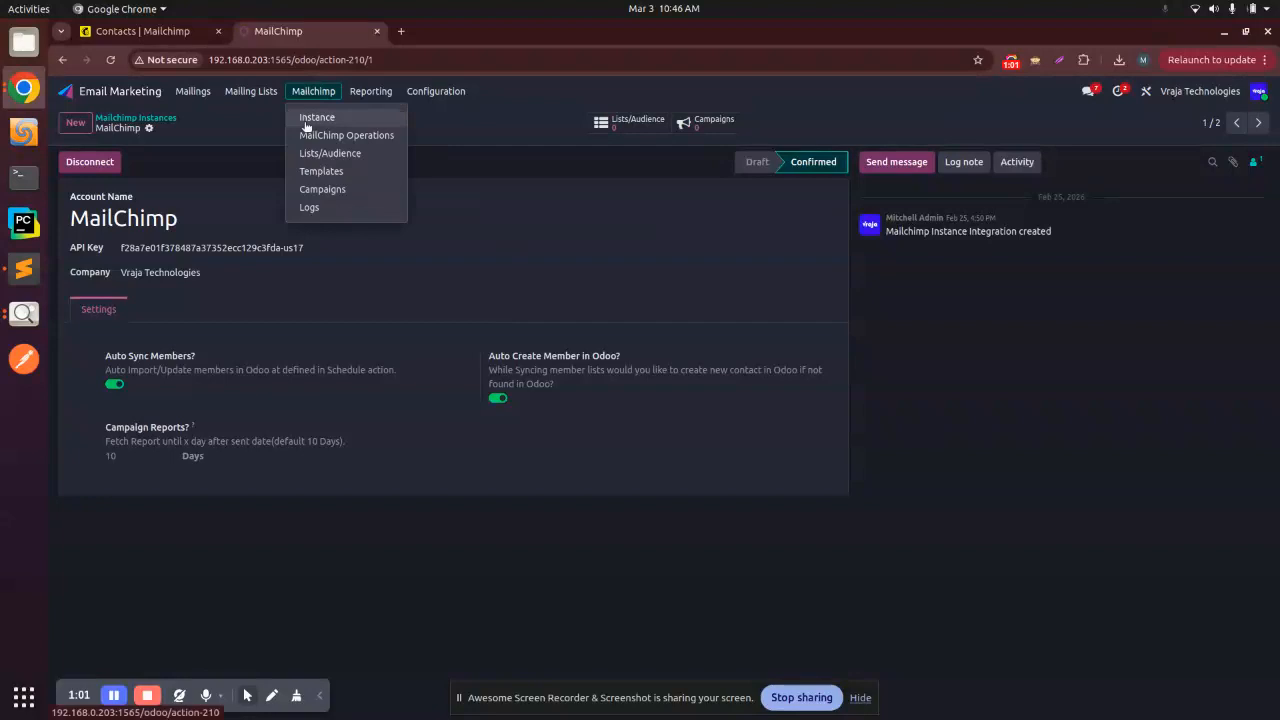
pyautogui.click(307, 121)
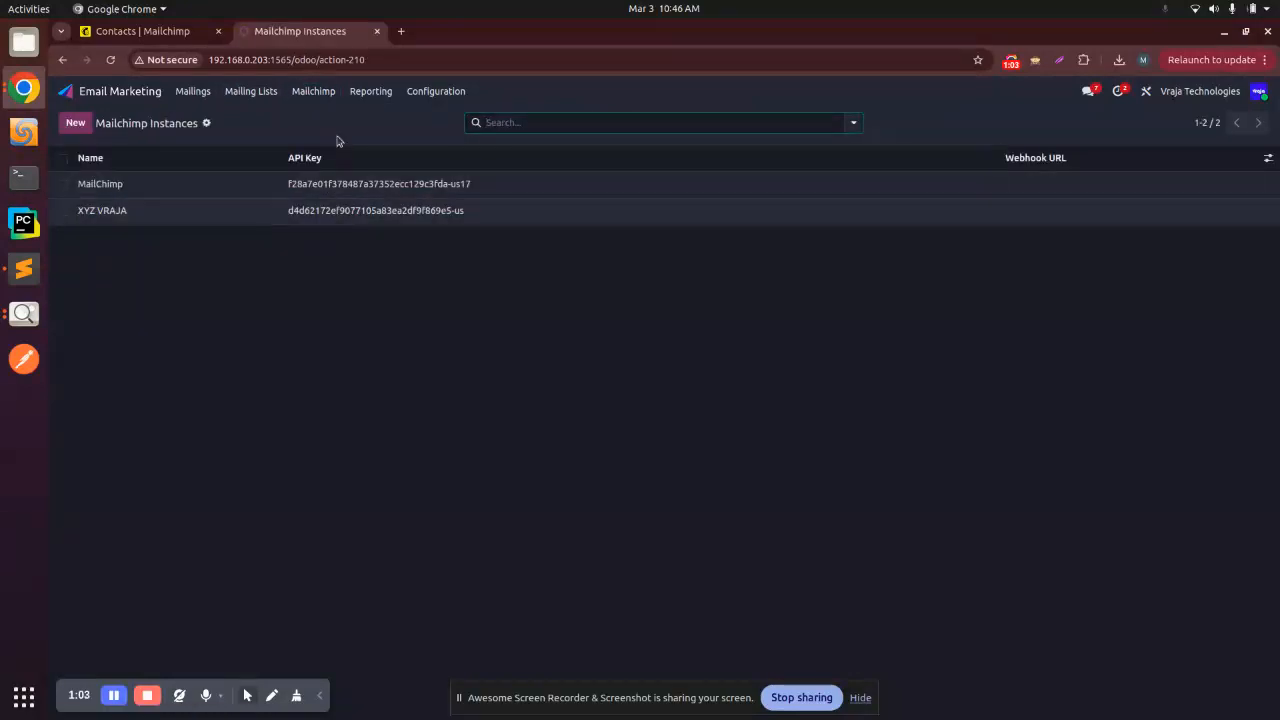
pyautogui.click(313, 93)
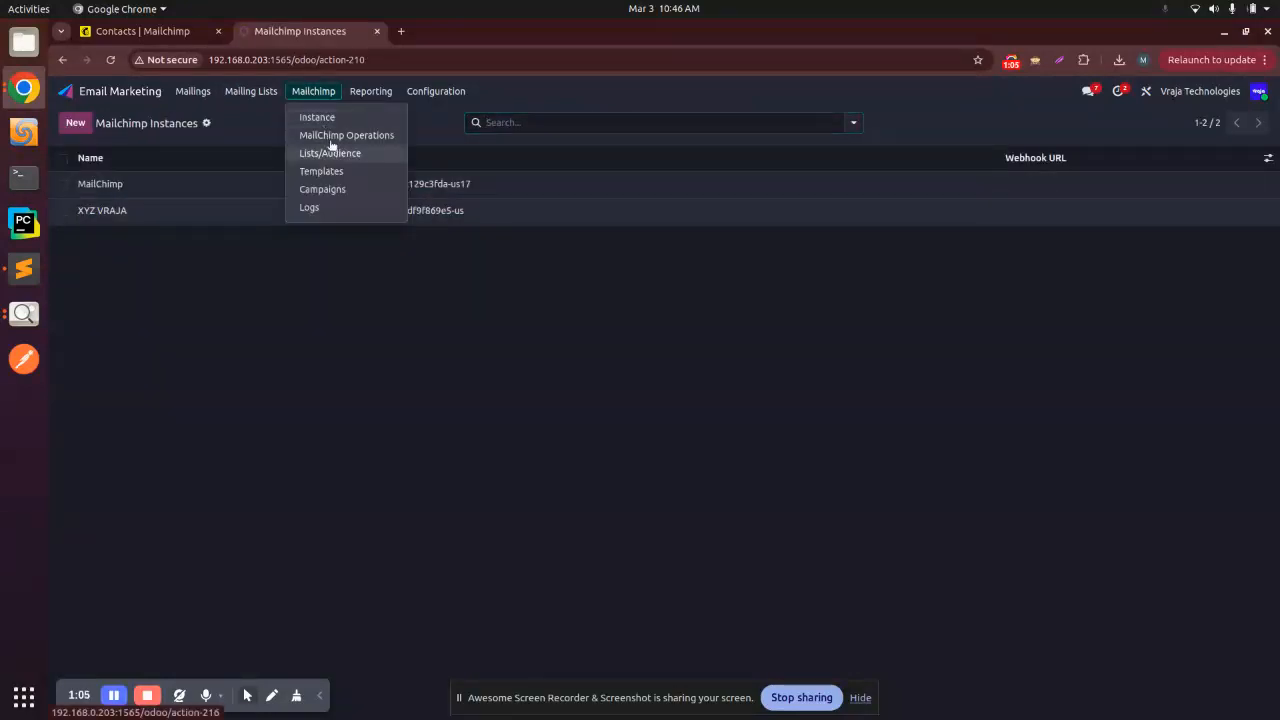
pyautogui.click(331, 140)
pyautogui.click(444, 378)
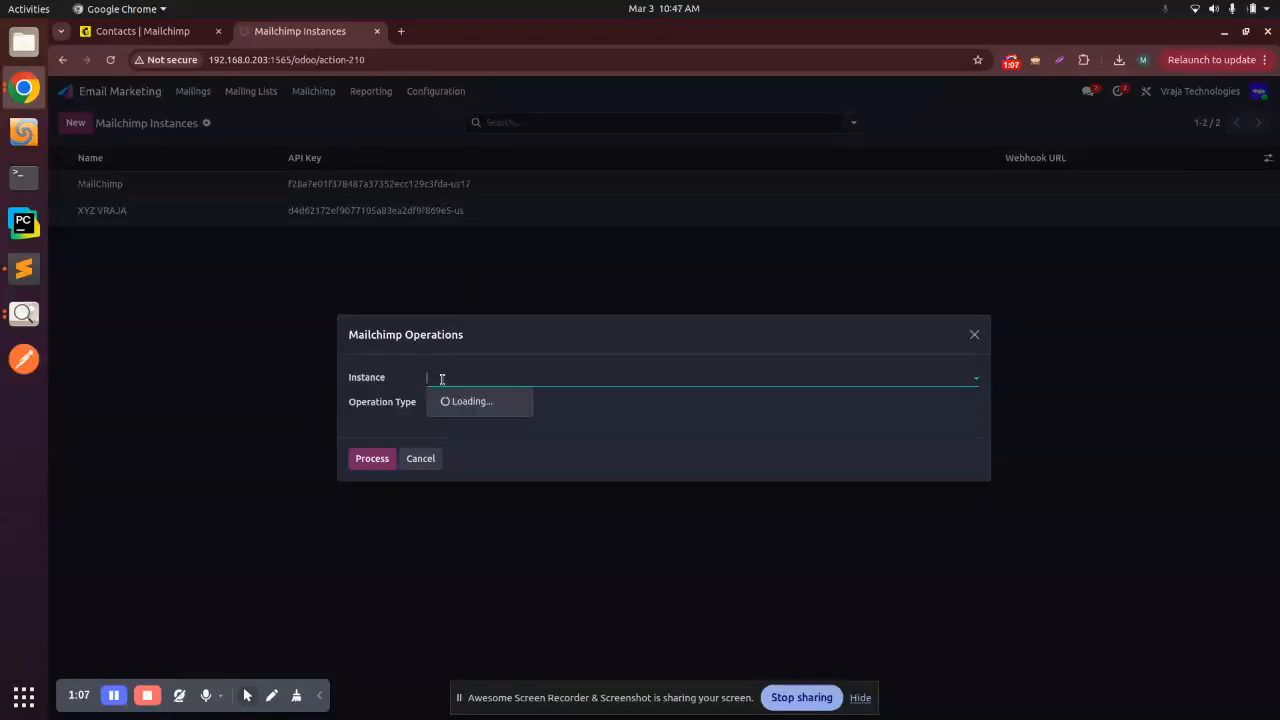
pyautogui.click(463, 403)
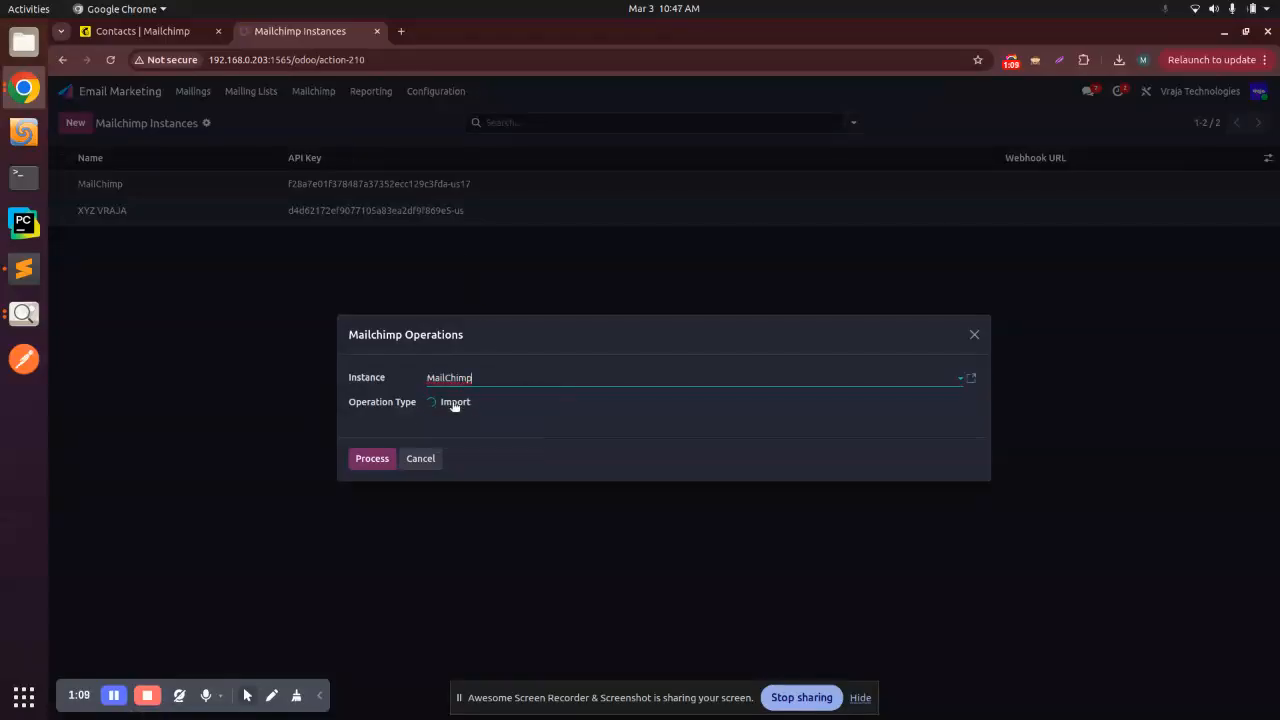
pyautogui.click(455, 405)
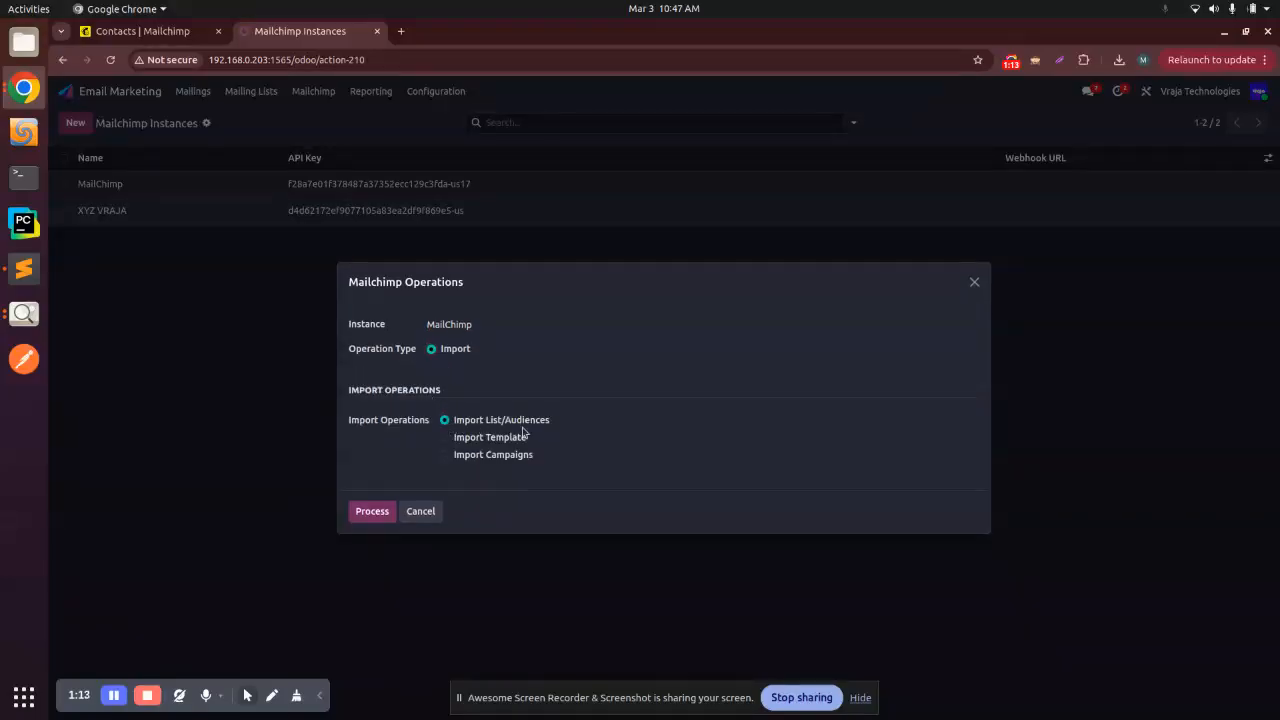
pyautogui.click(372, 511)
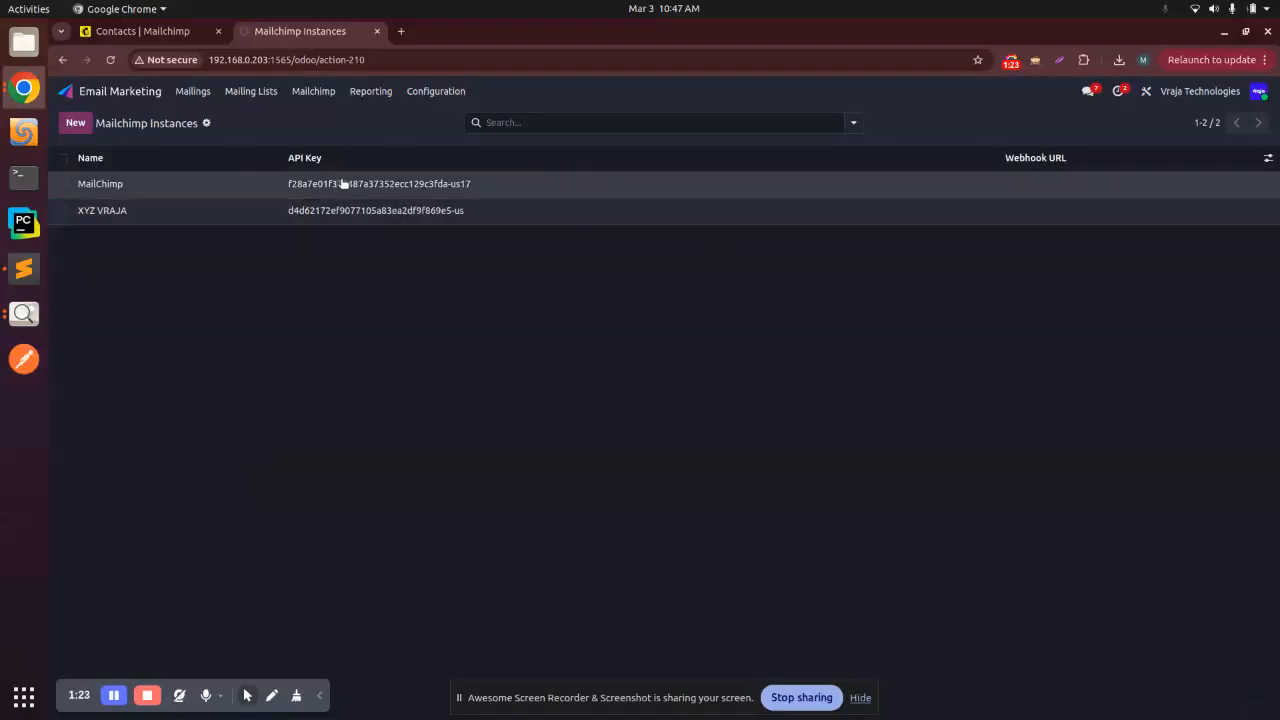
# Step: Open the Vraja Technology audience from the MailChimp instance's lists and review its settings
pyautogui.click(333, 95)
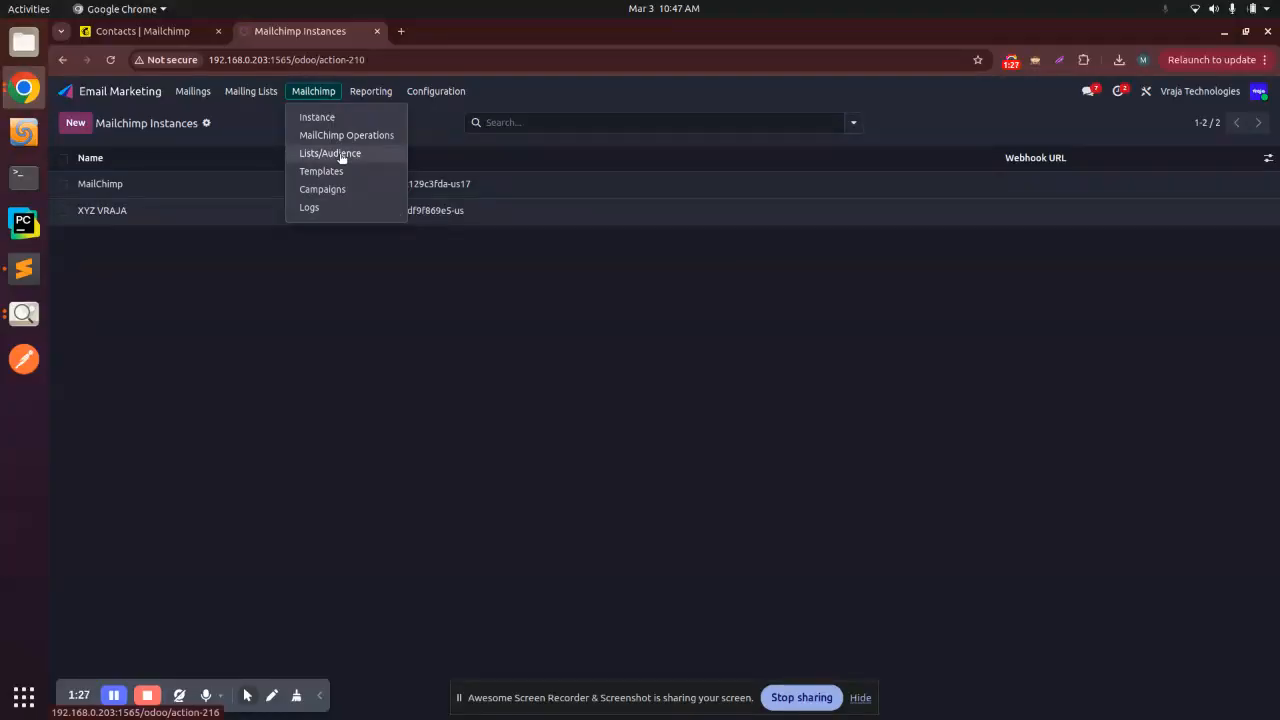
pyautogui.click(112, 185)
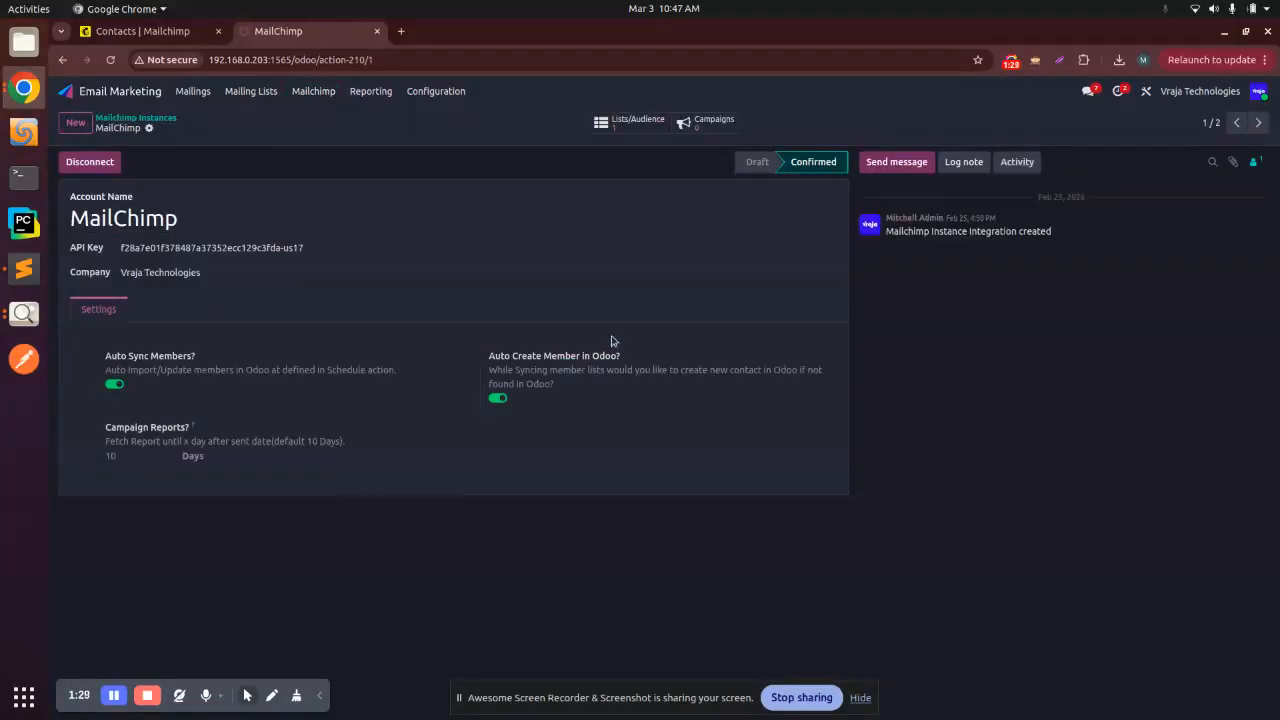
pyautogui.click(629, 133)
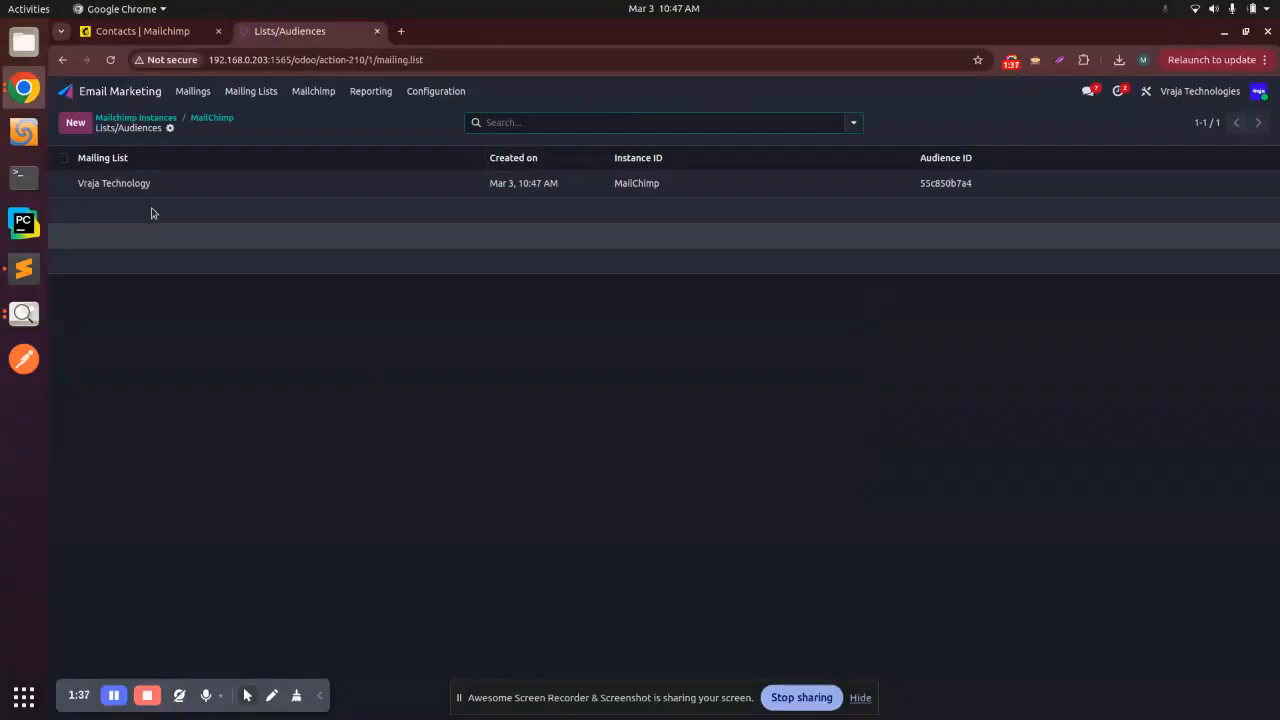
pyautogui.click(104, 186)
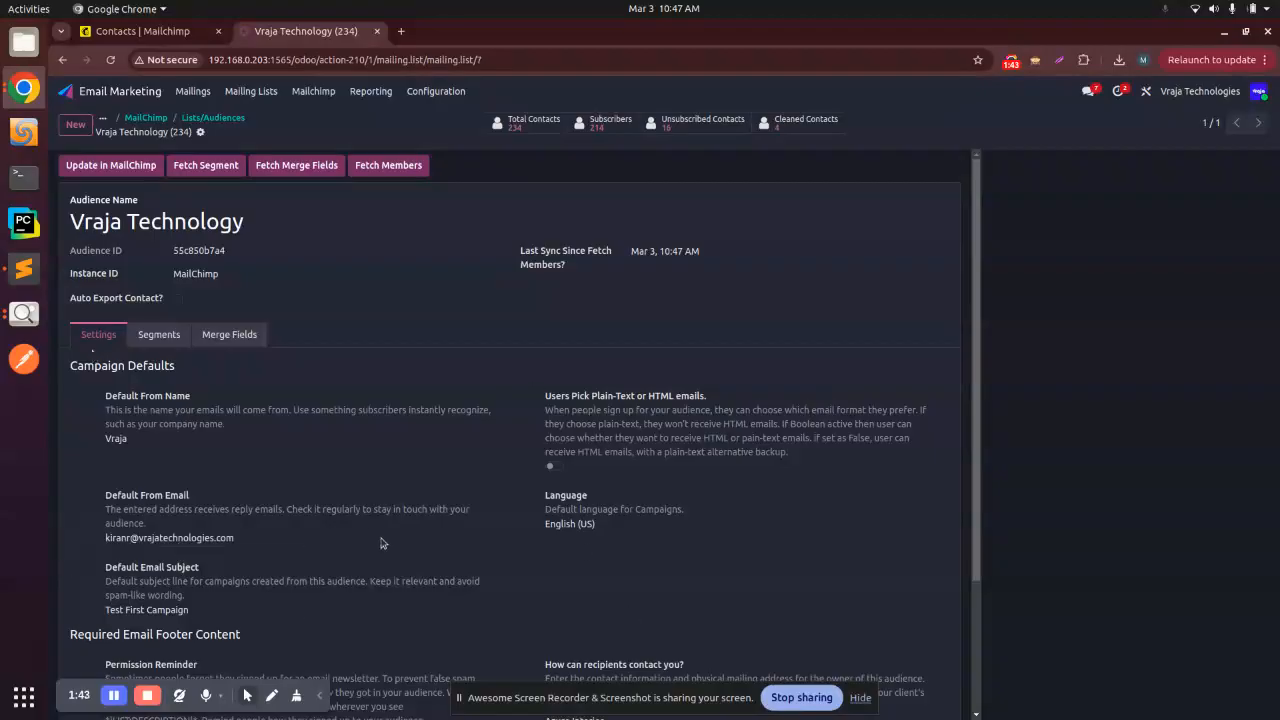
pyautogui.scroll(-3, 330, 500)
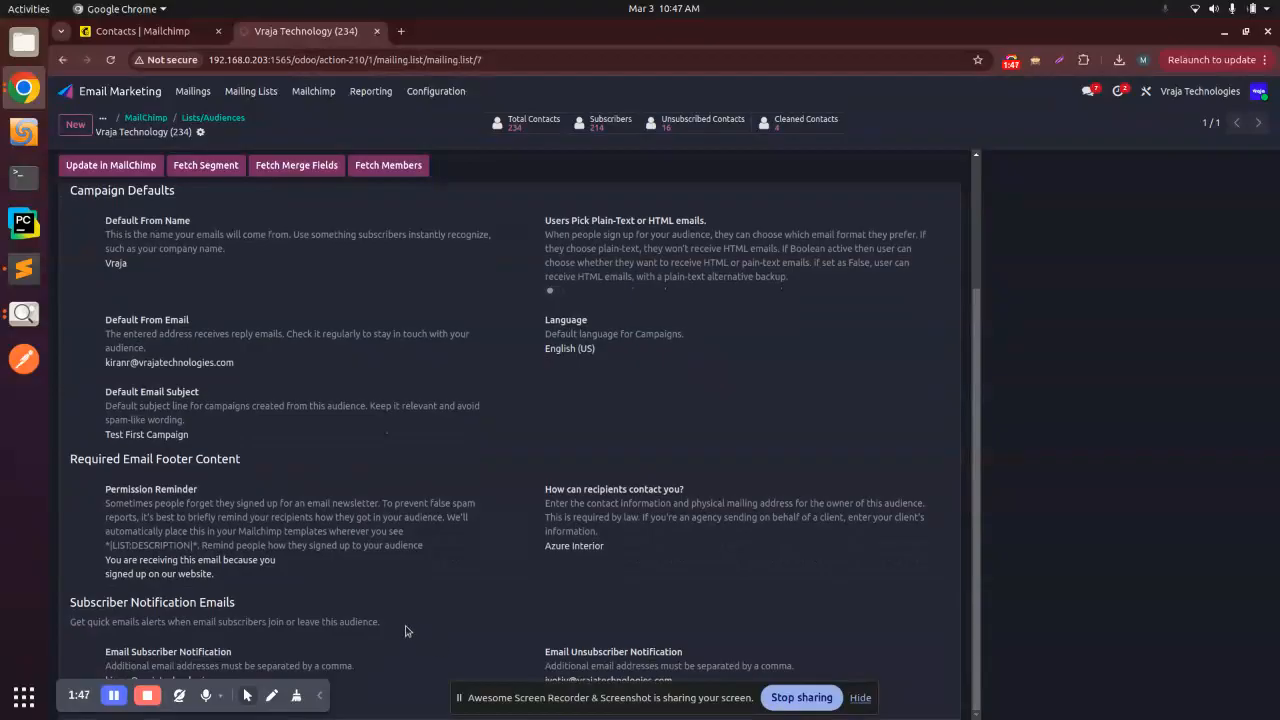
pyautogui.scroll(3, 430, 630)
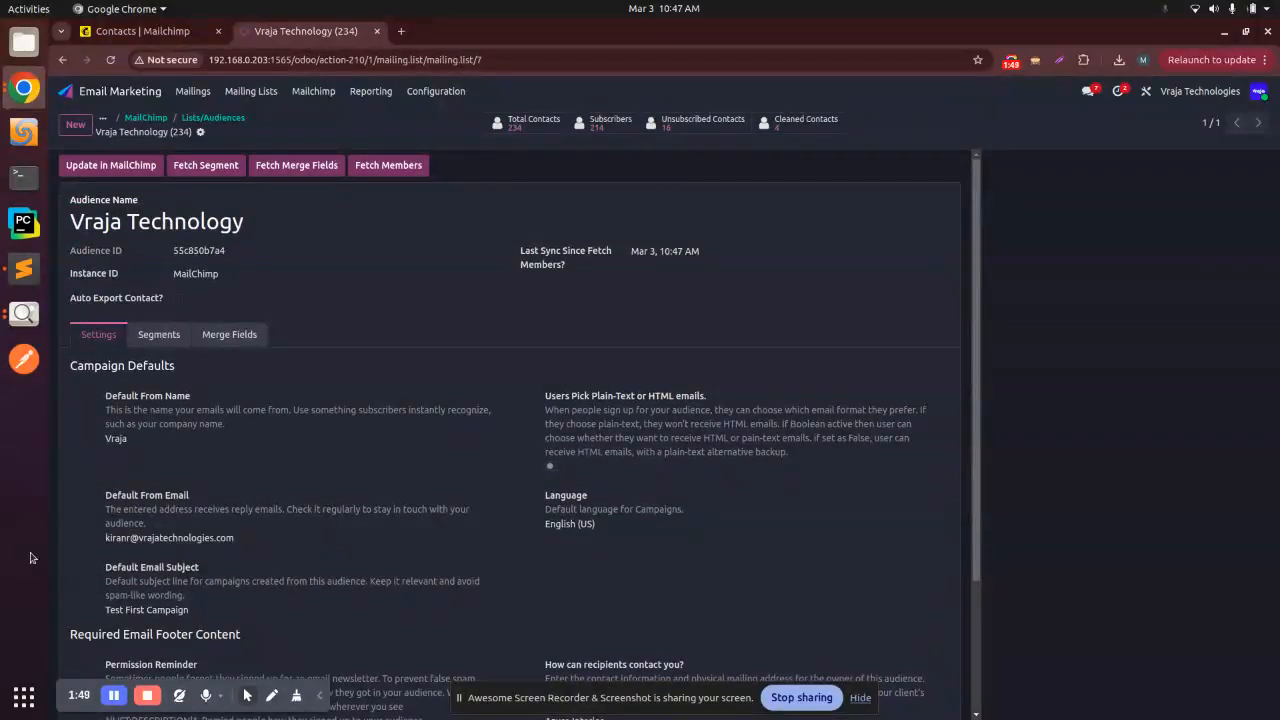
# Step: Duplicate the audience's browser tab and open the MailChimp instance record in the copy
pyautogui.rightClick(326, 32)
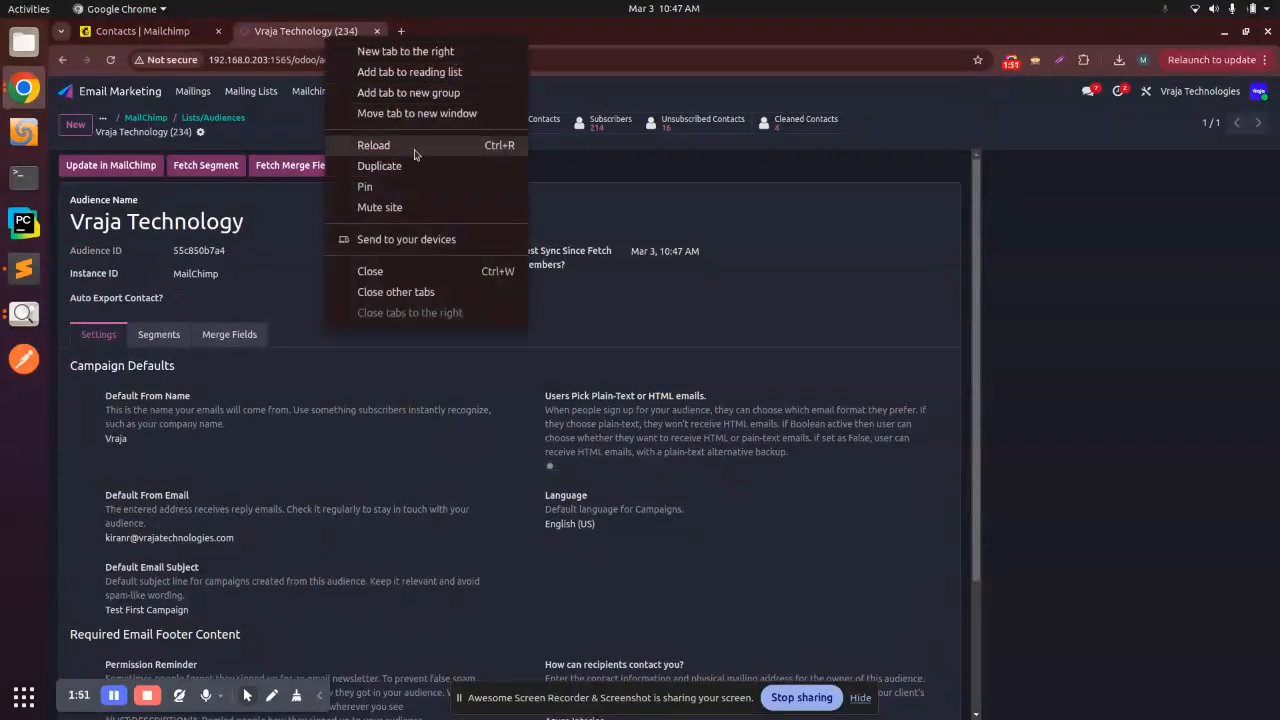
pyautogui.click(390, 166)
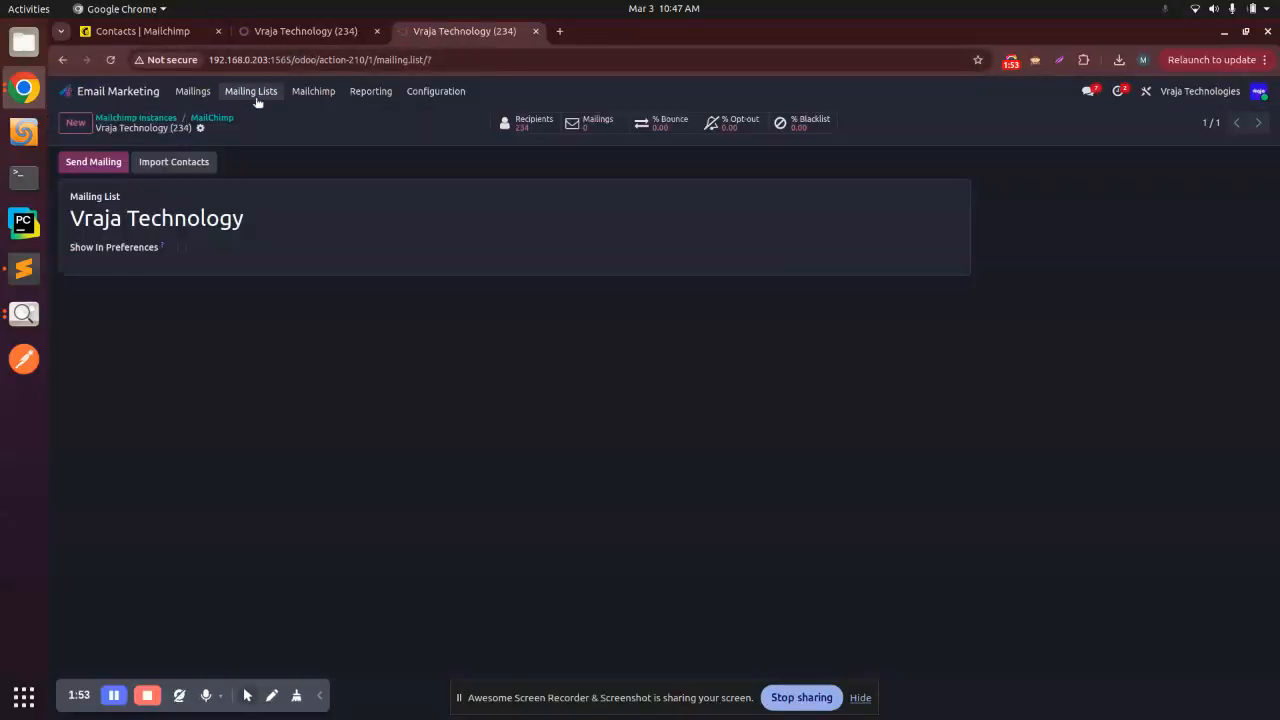
pyautogui.click(313, 91)
pyautogui.click(318, 117)
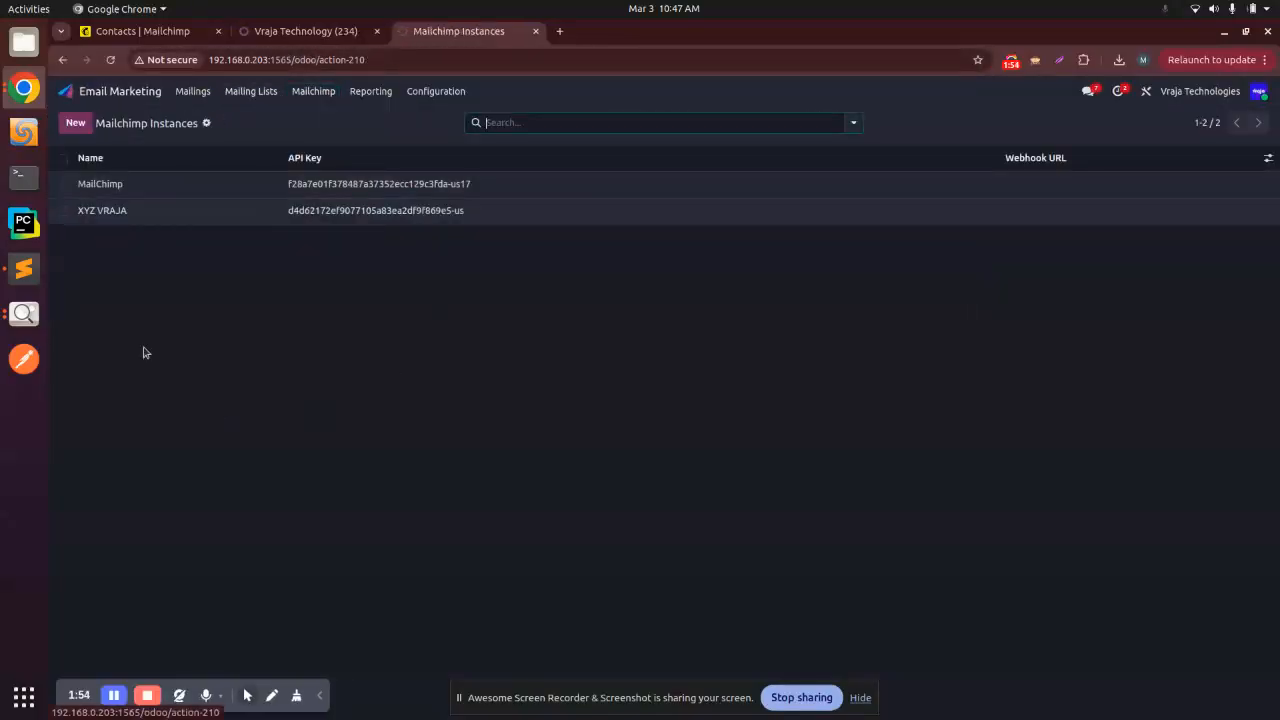
pyautogui.click(380, 183)
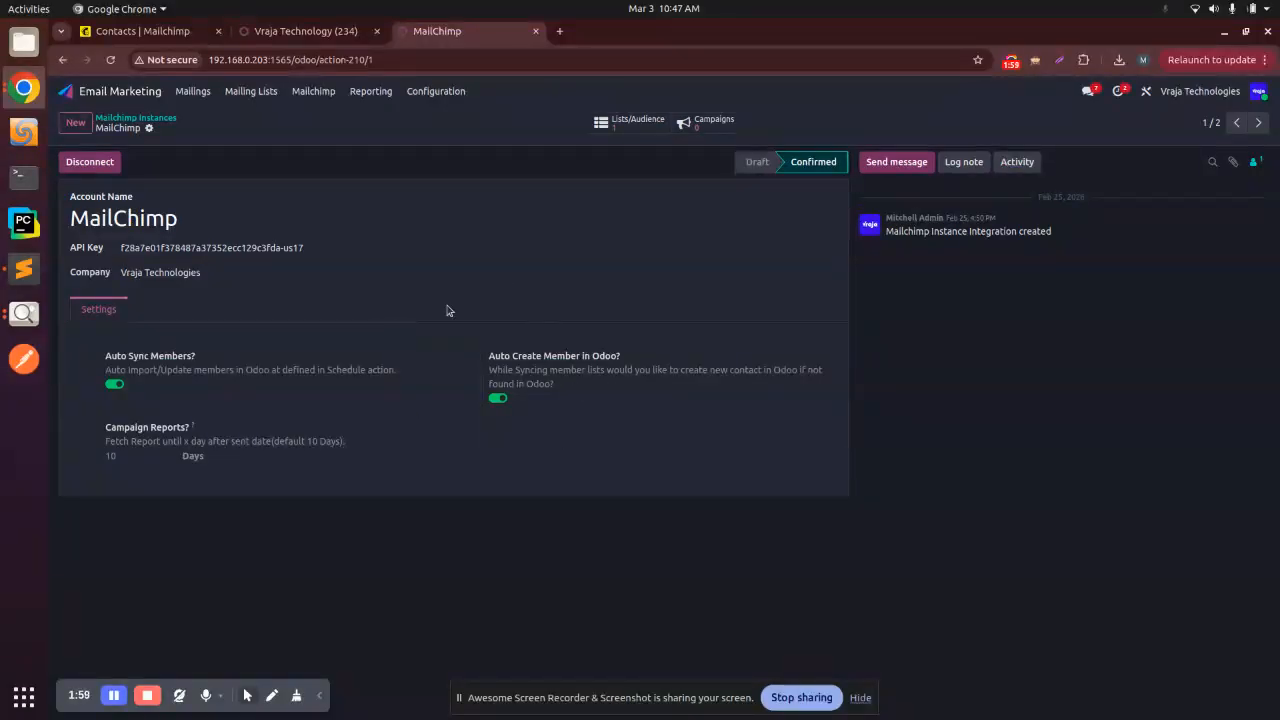
# Step: Return to the Vraja Technology audience record and examine its contact counts, audience ID and campaign defaults
pyautogui.click(385, 26)
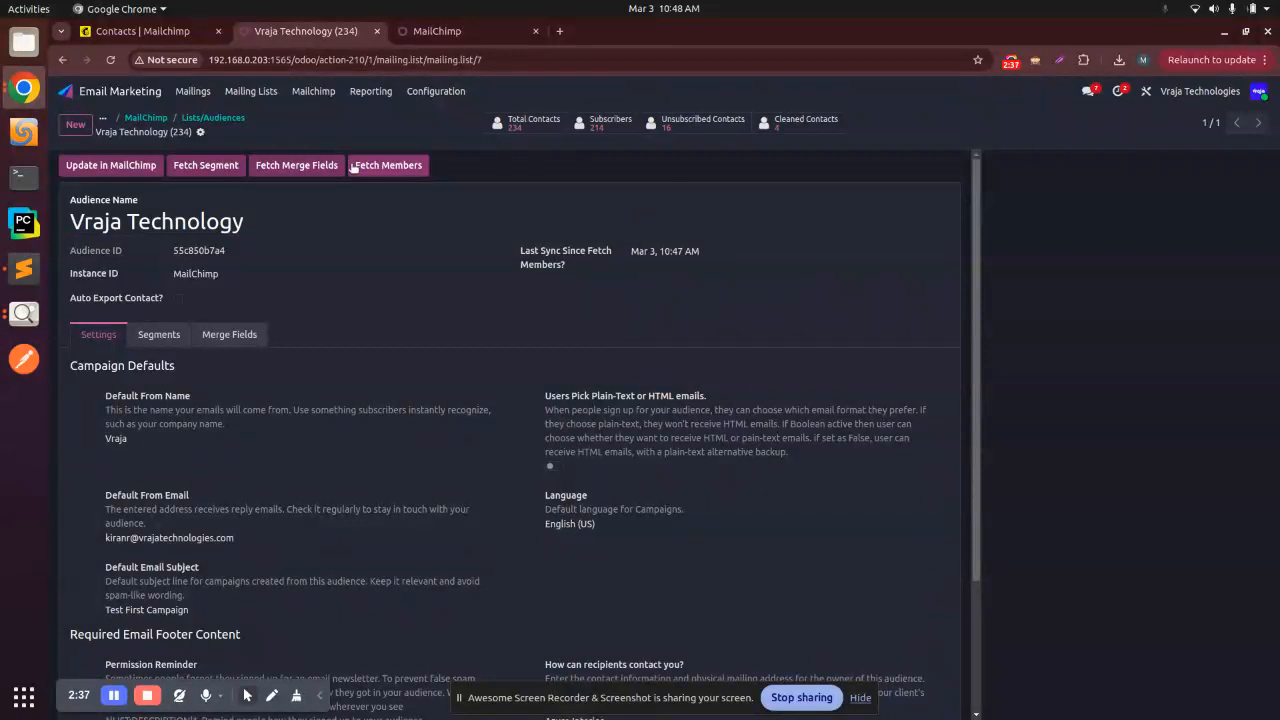
pyautogui.scroll(-1, 258, 322)
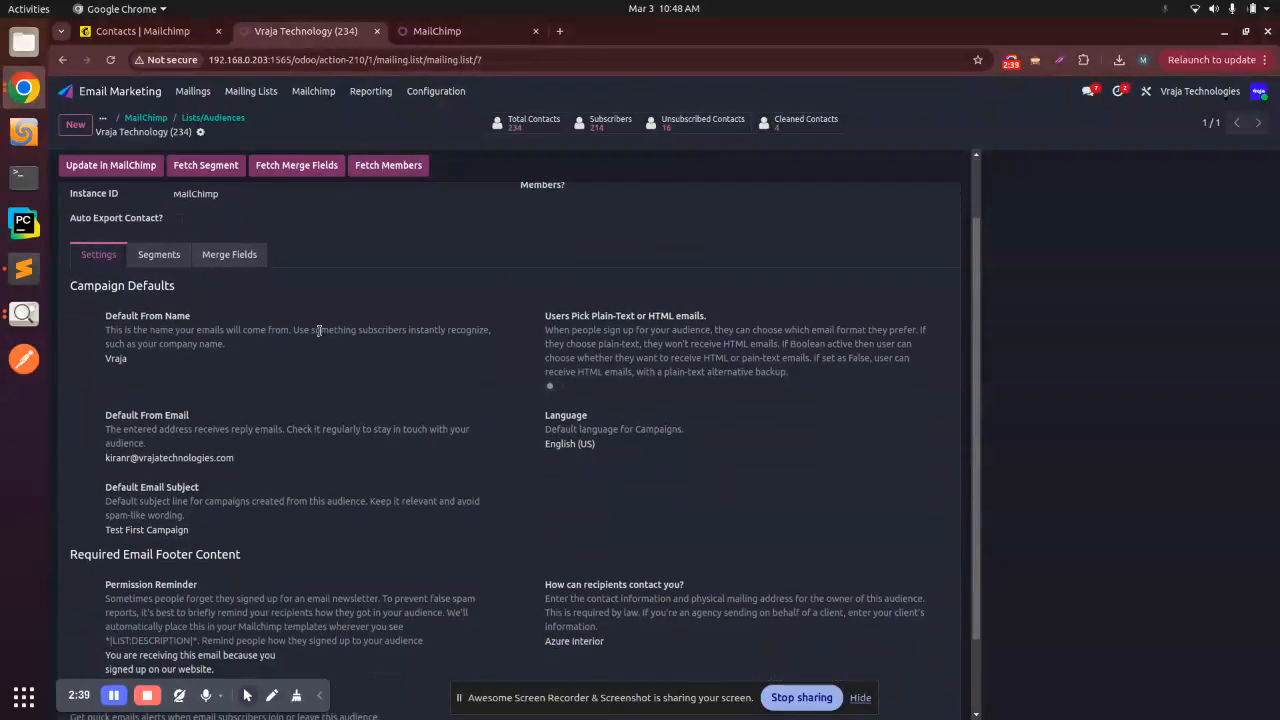
pyautogui.scroll(1, 240, 314)
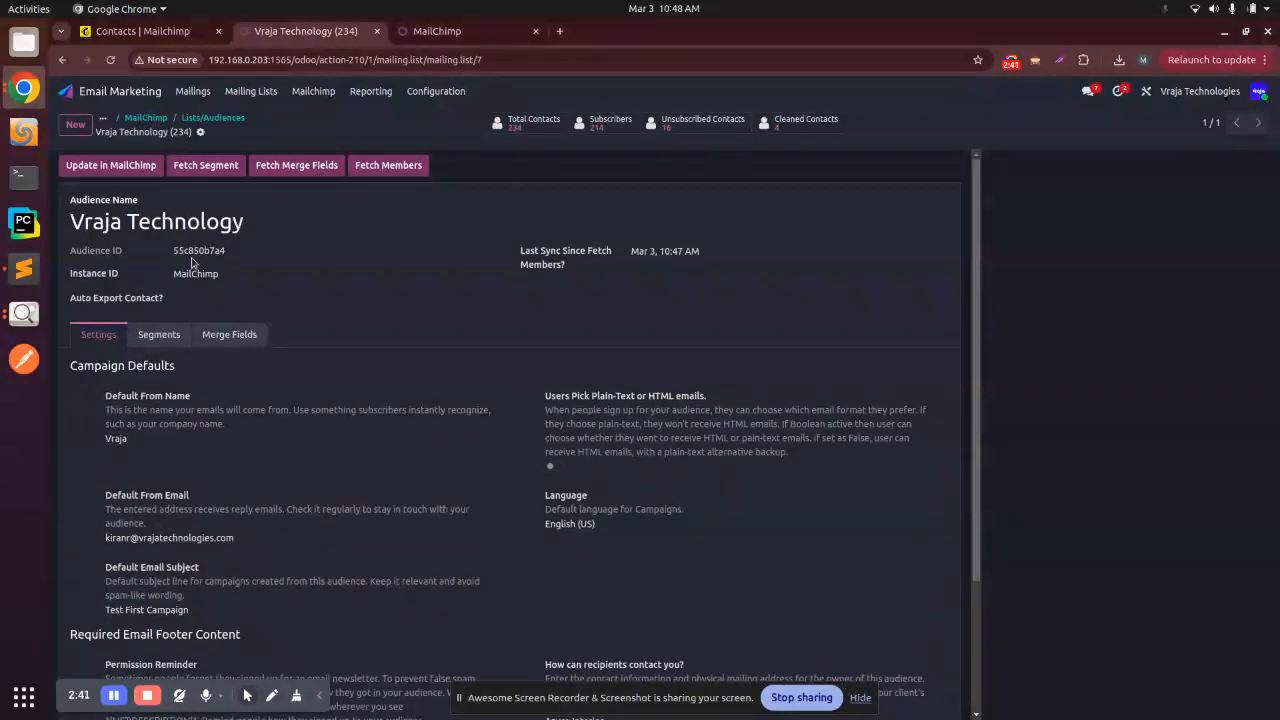
# Step: Switch to Mailchimp, filter the contacts by Email cleaned subscription status, and compare them with the audience's cleaned contacts in Odoo
pyautogui.click(150, 31)
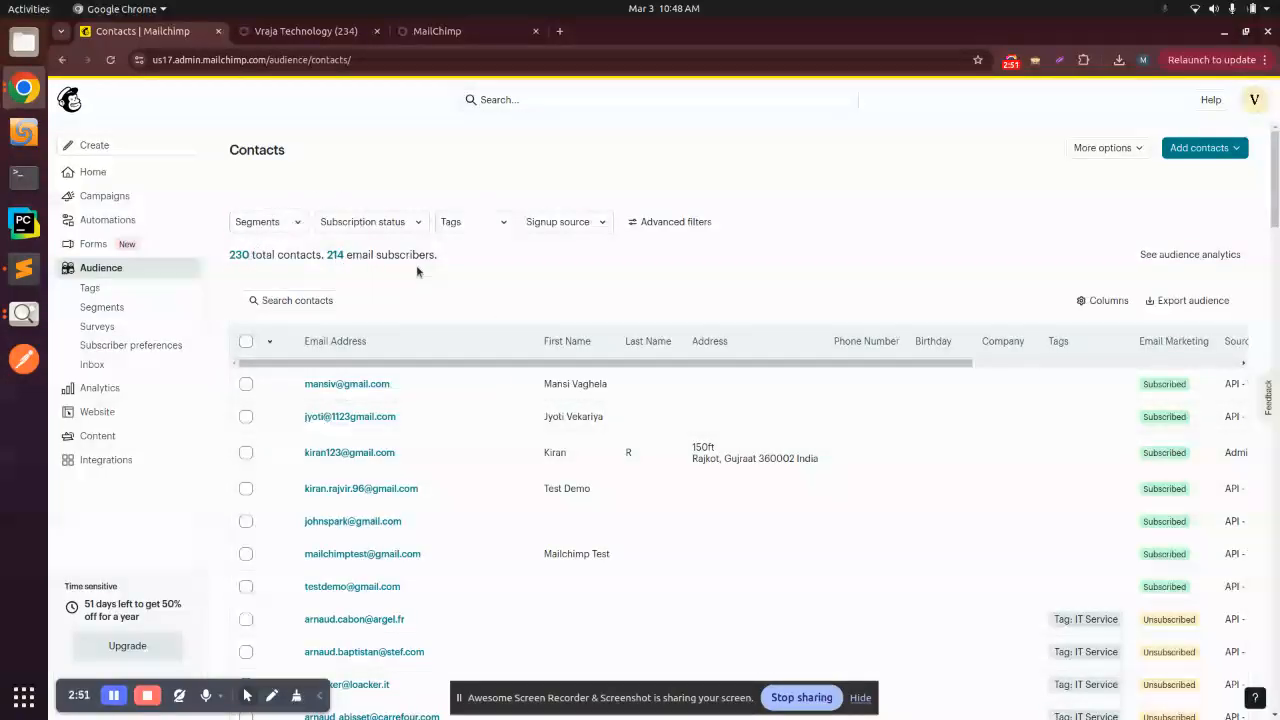
pyautogui.click(388, 222)
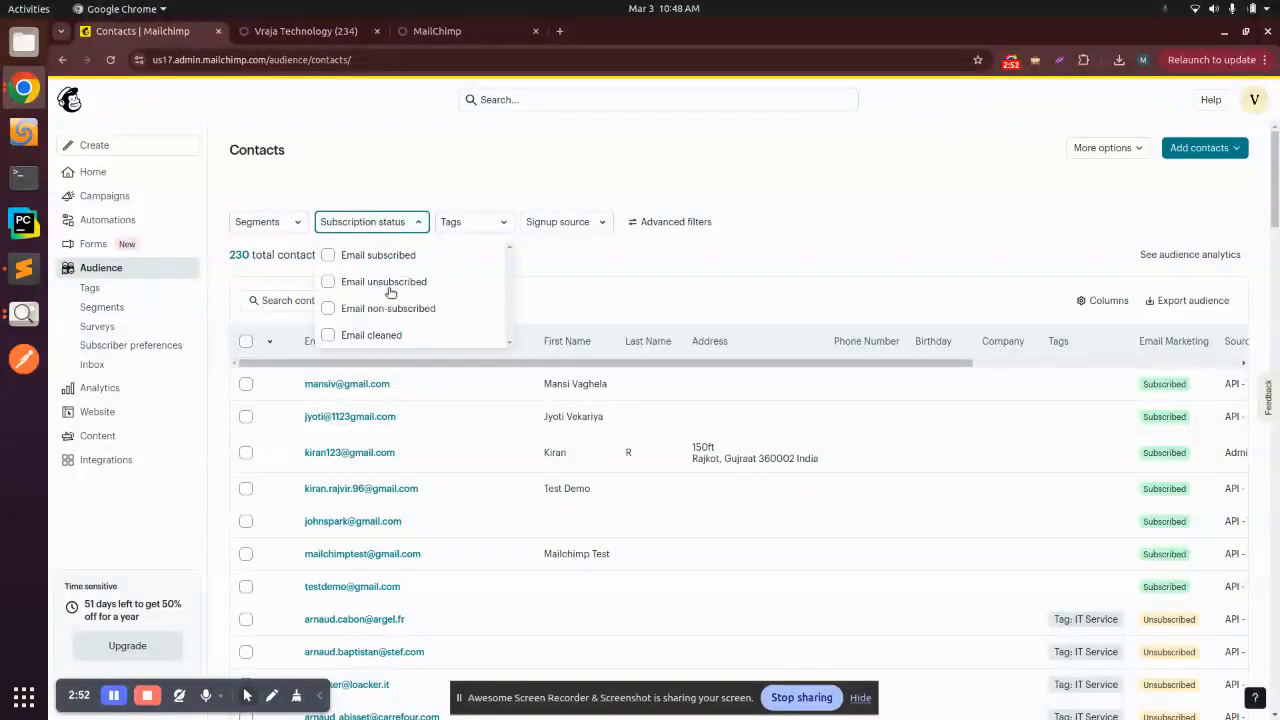
pyautogui.click(328, 335)
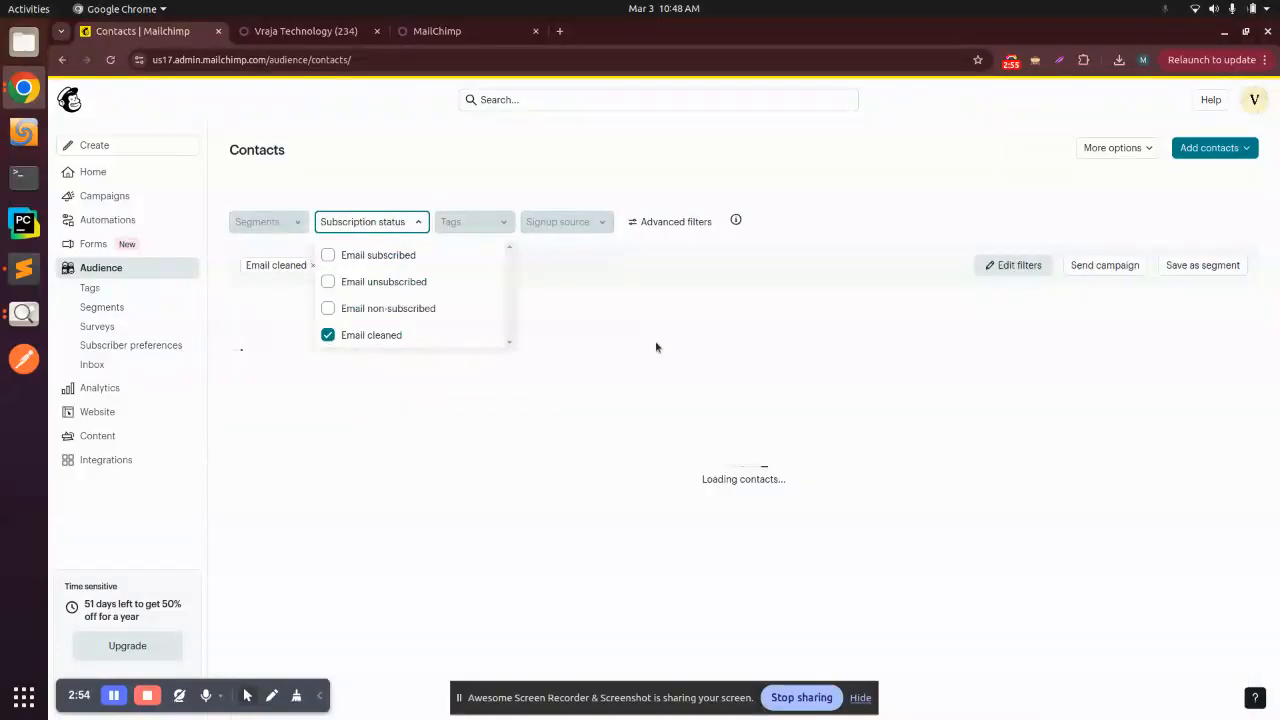
pyautogui.click(326, 36)
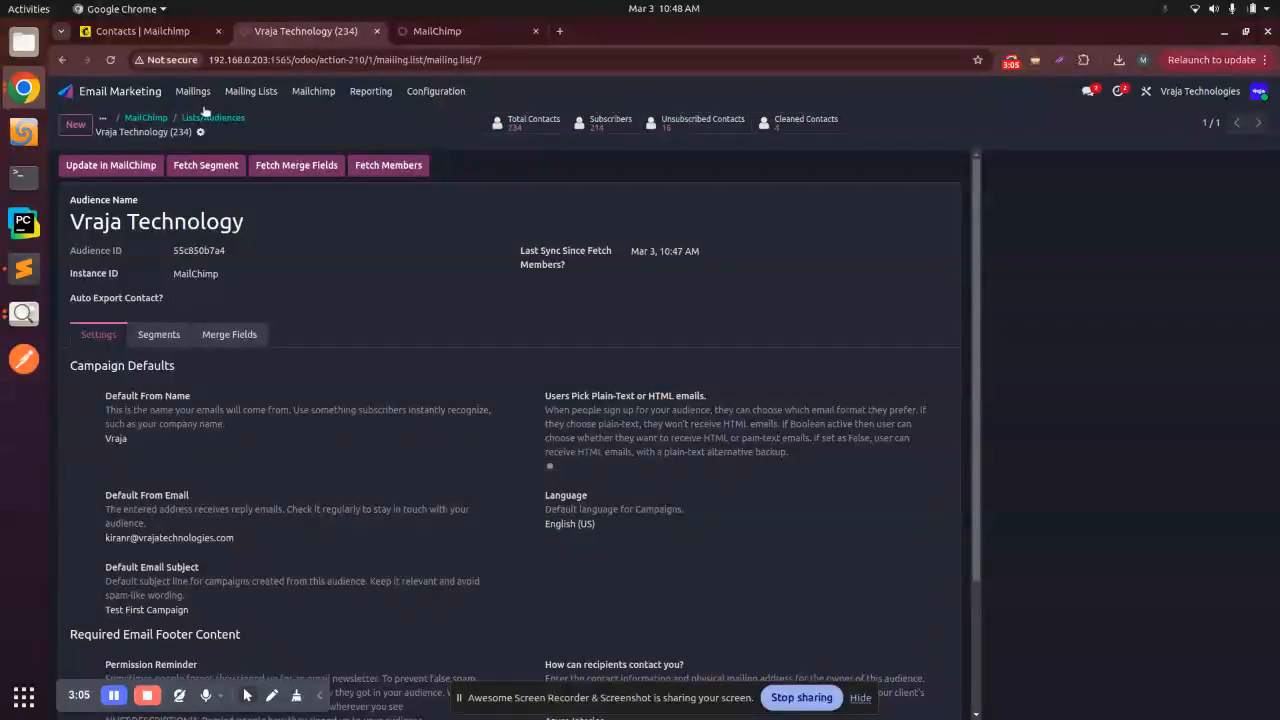
# Step: Open the audience settings in Mailchimp and decline the feedback survey
pyautogui.click(150, 30)
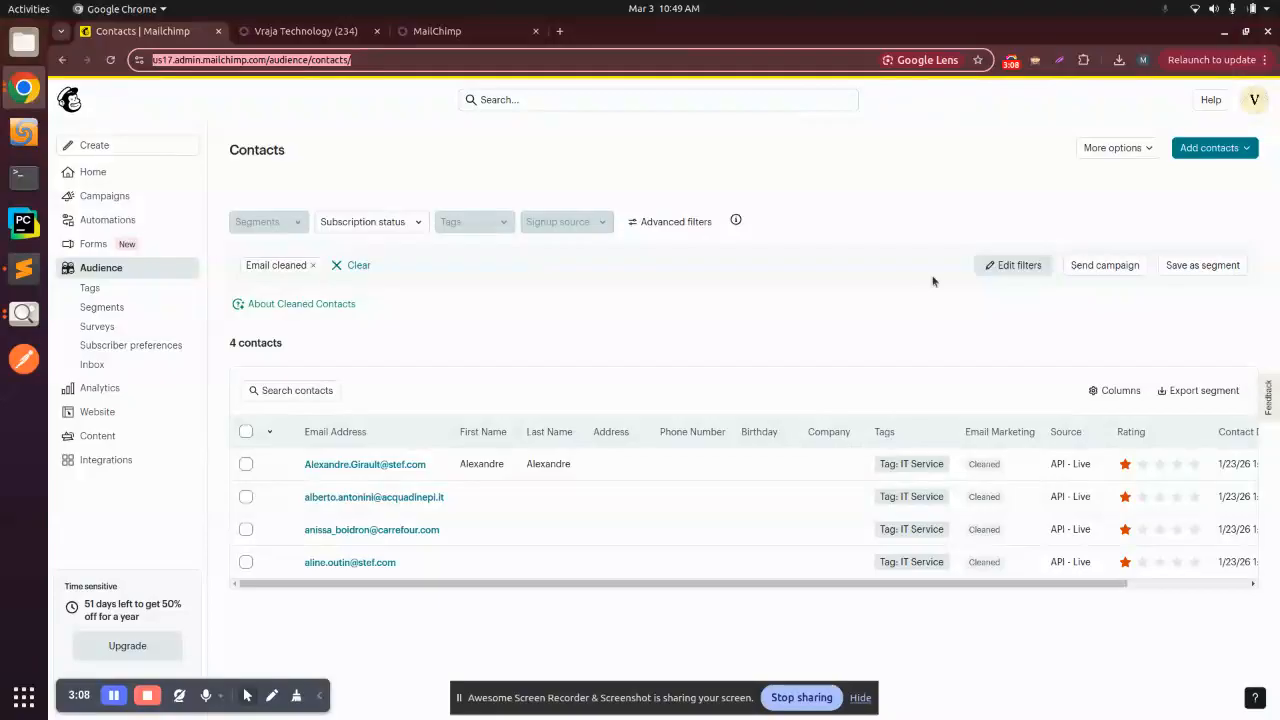
pyautogui.click(1116, 148)
pyautogui.click(1123, 178)
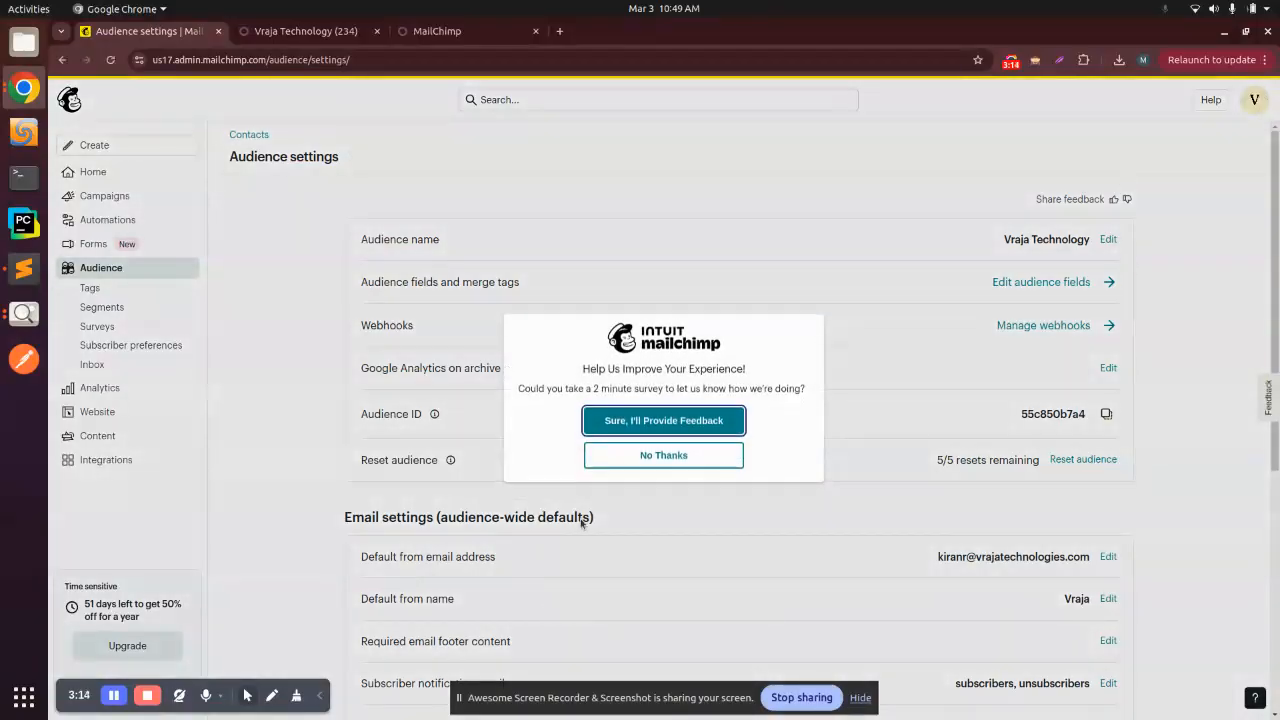
pyautogui.click(645, 456)
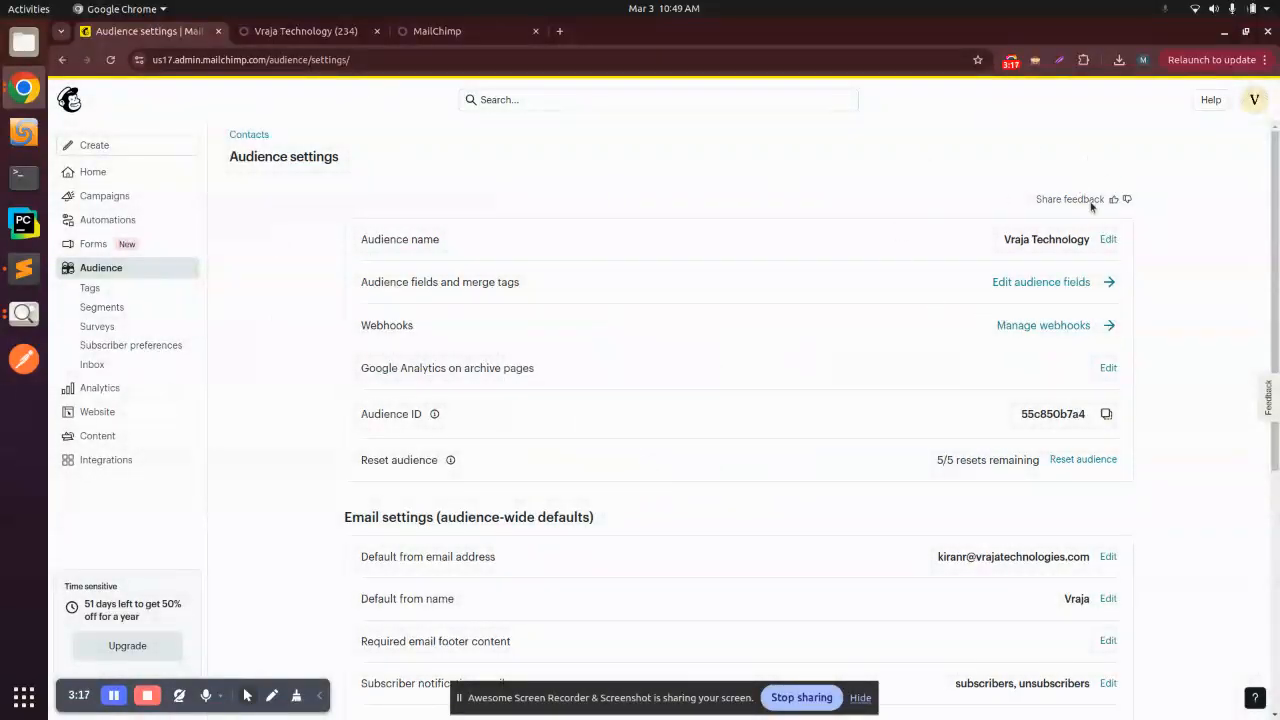
# Step: Compare the audience name and audience ID between the Odoo record and the Mailchimp audience settings
pyautogui.click(270, 33)
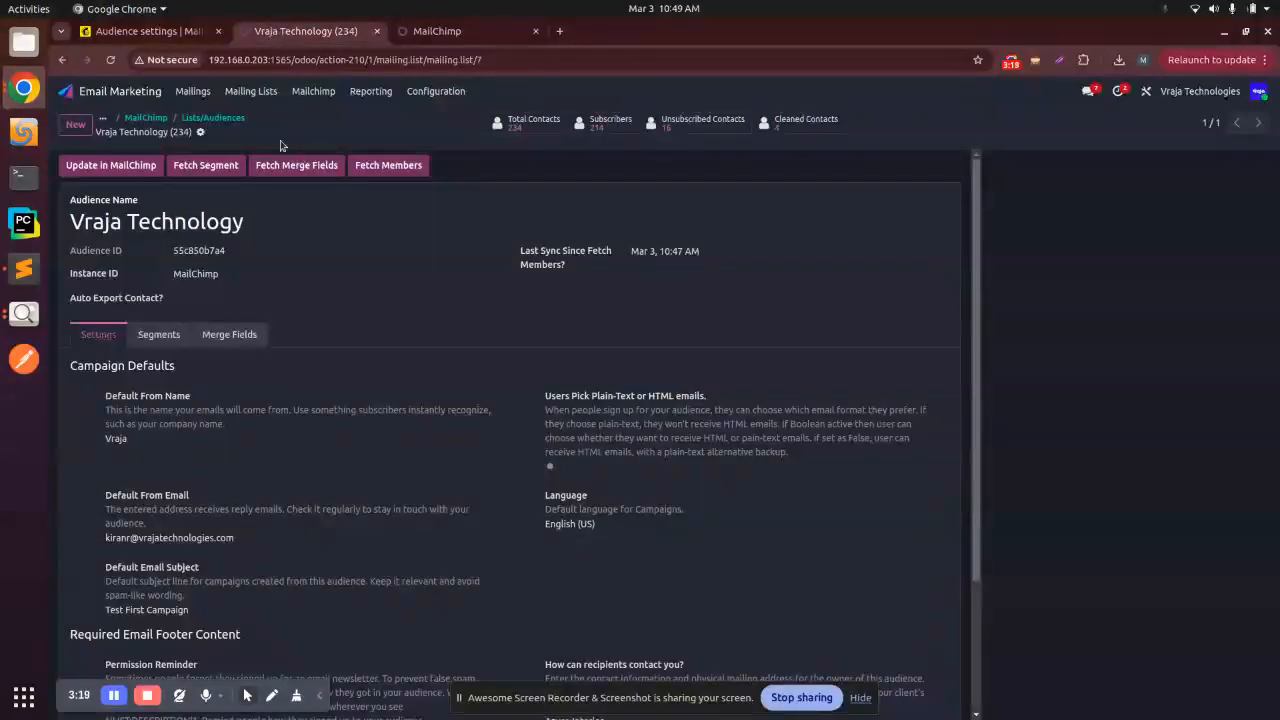
pyautogui.click(157, 33)
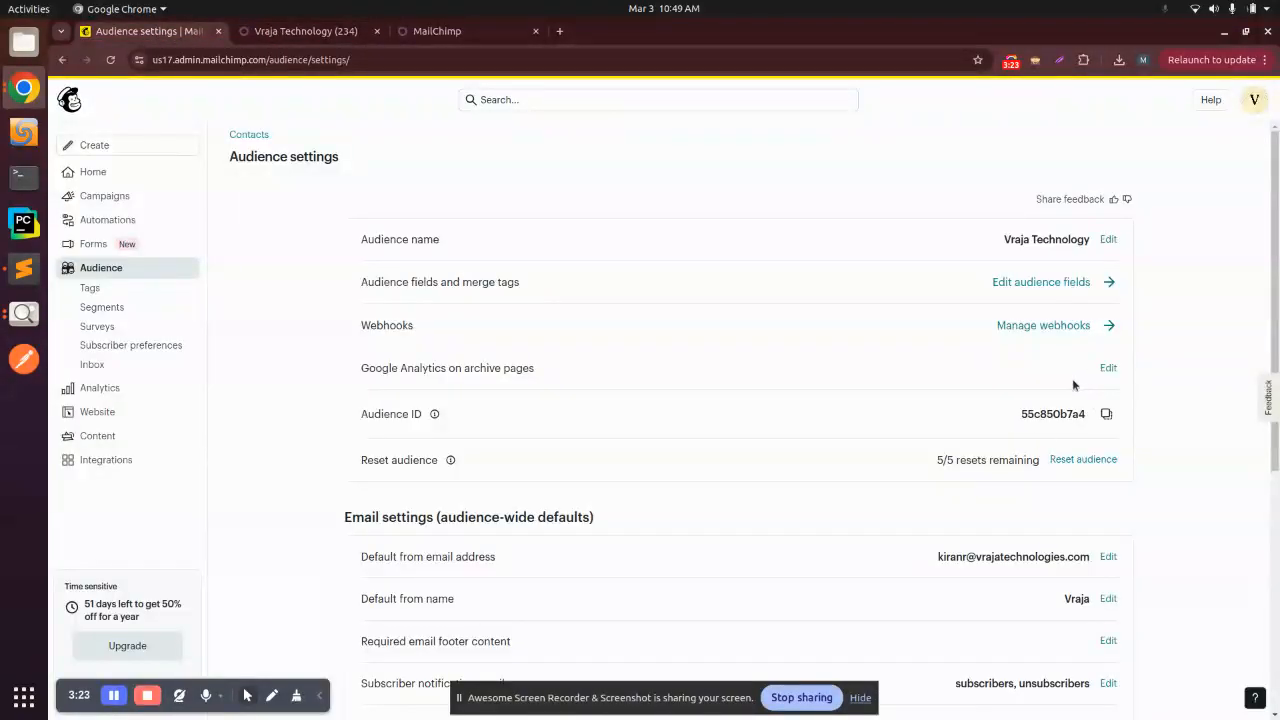
pyautogui.click(330, 31)
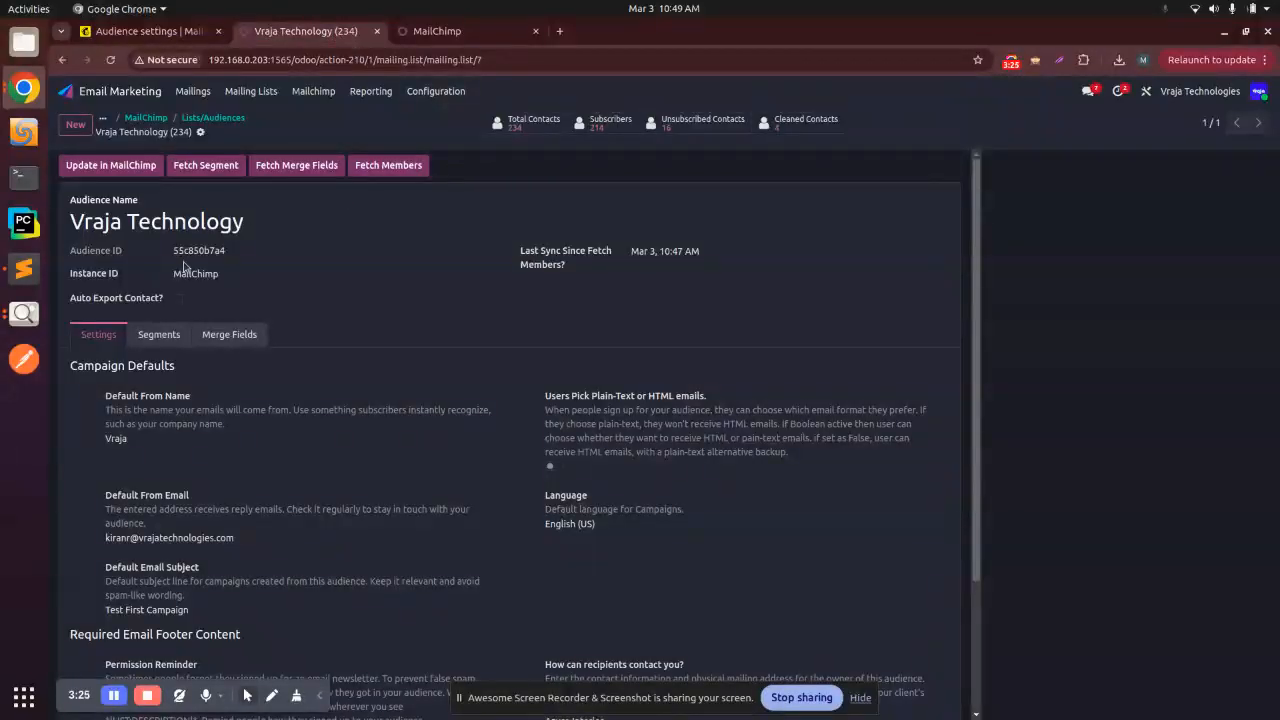
# Step: Compare the campaign defaults in the Odoo audience record, such as Default From Name, with Mailchimp's audience-wide email settings
pyautogui.scroll(-2, 425, 388)
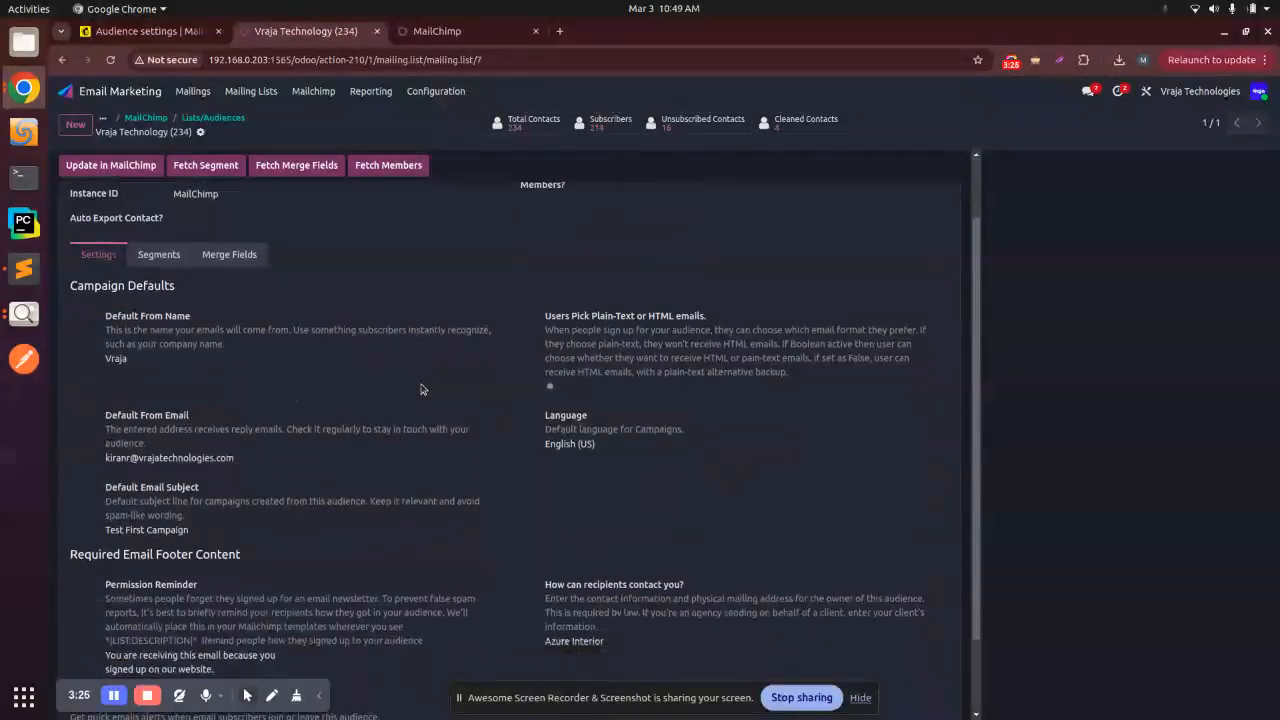
pyautogui.click(148, 28)
pyautogui.scroll(-5, 594, 557)
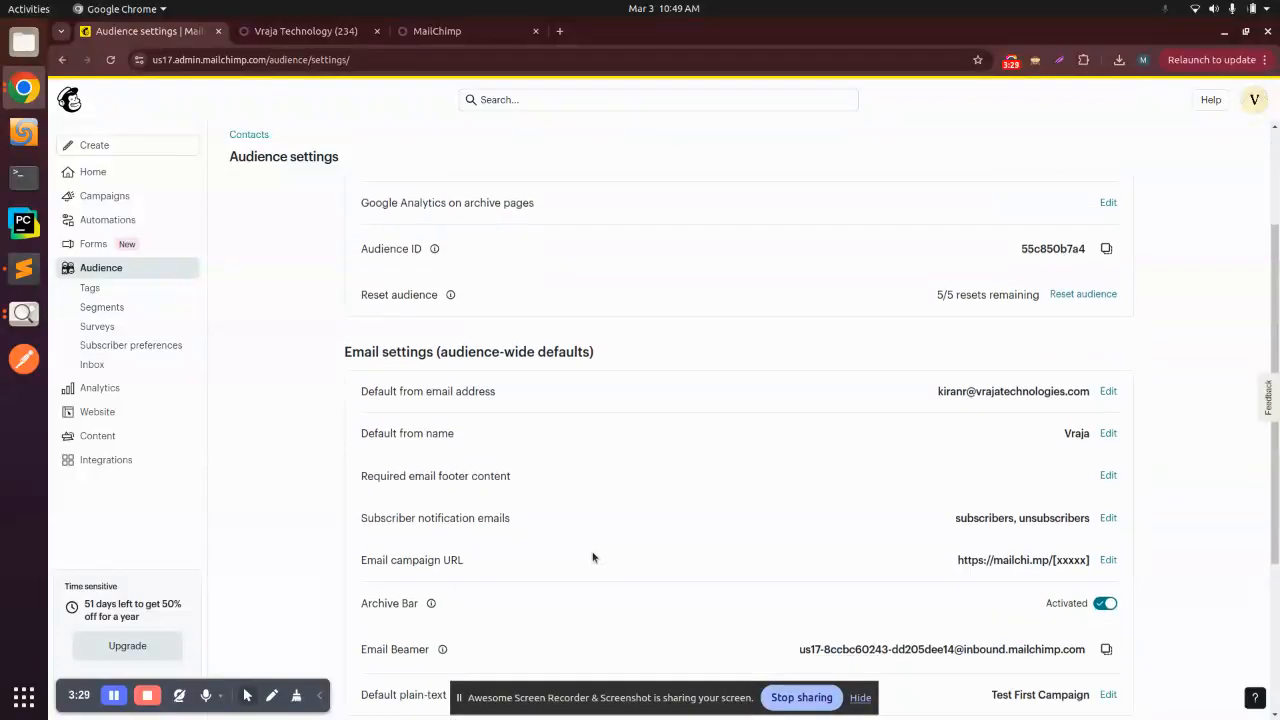
pyautogui.tripleClick(378, 361)
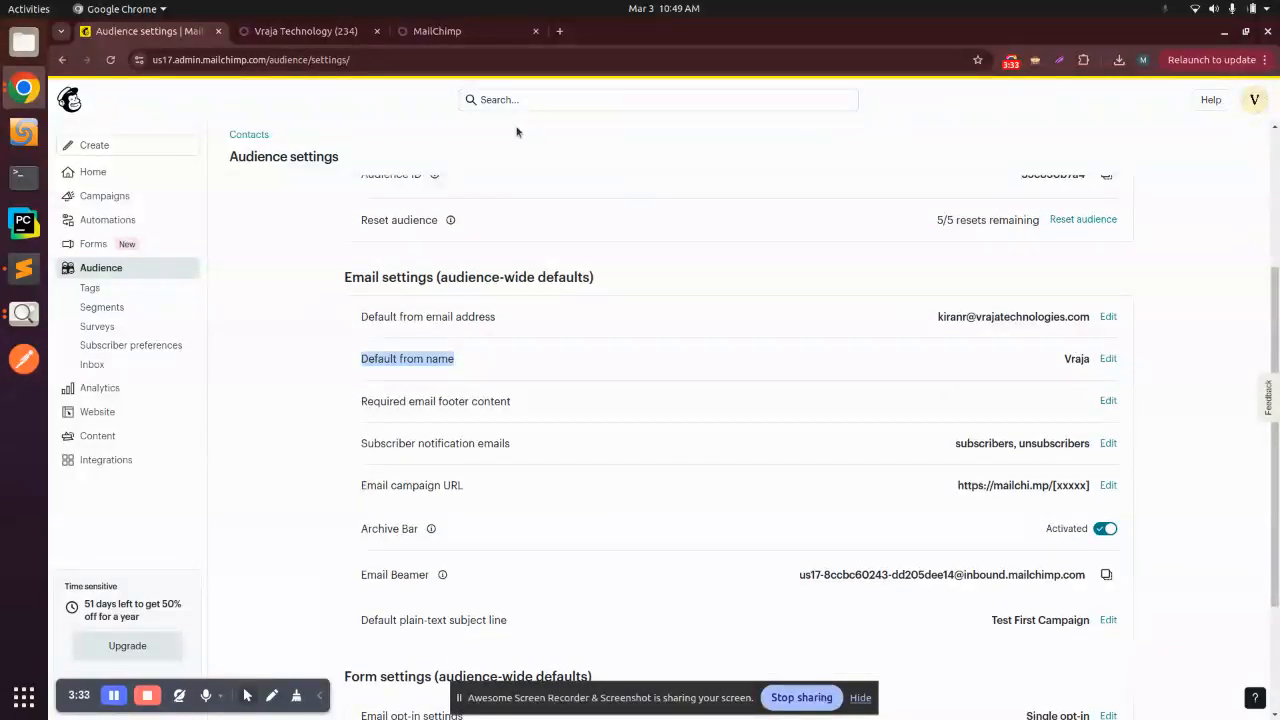
pyautogui.click(305, 31)
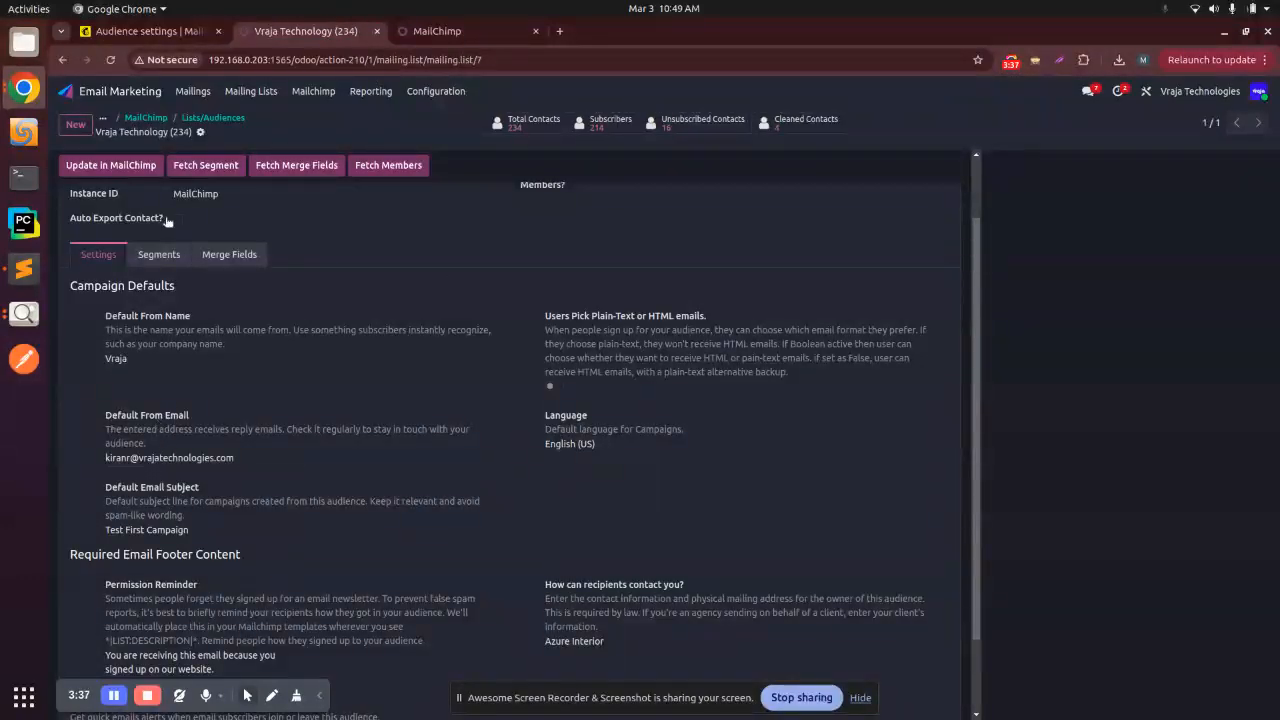
pyautogui.click(190, 33)
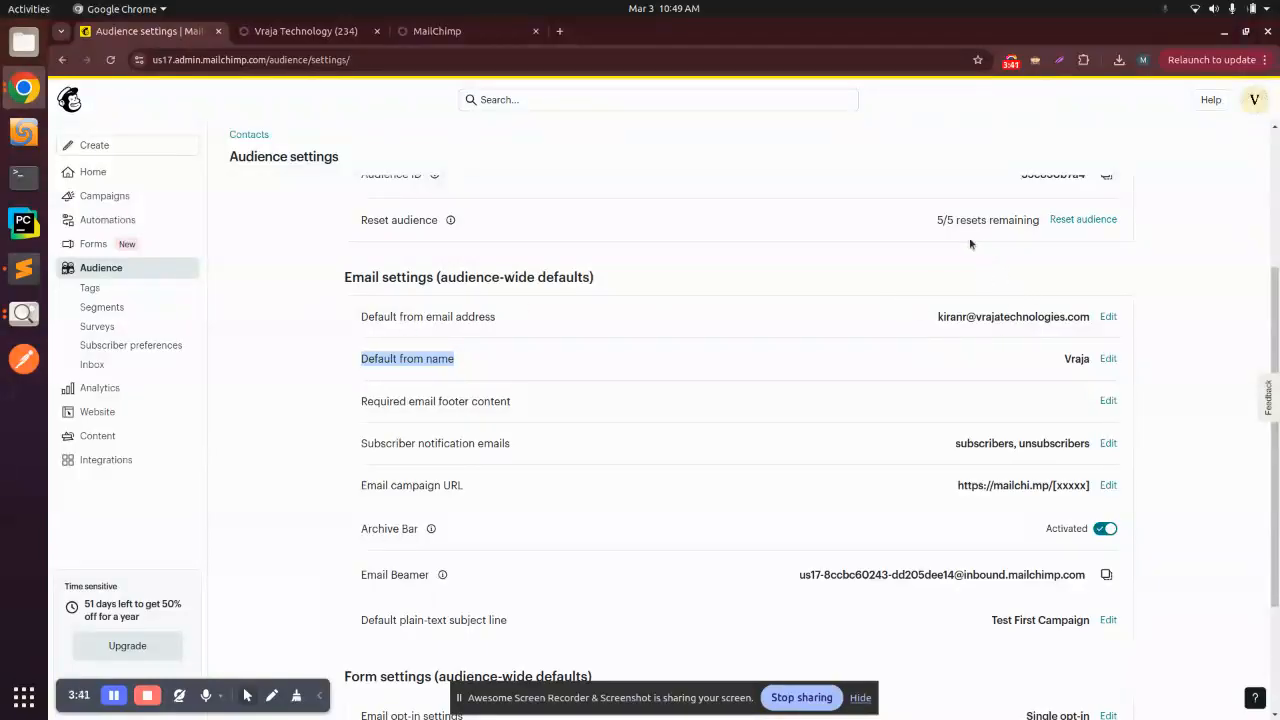
# Step: Compare the default from email and default email subject of the Odoo audience with Mailchimp's audience-wide email settings
pyautogui.click(300, 31)
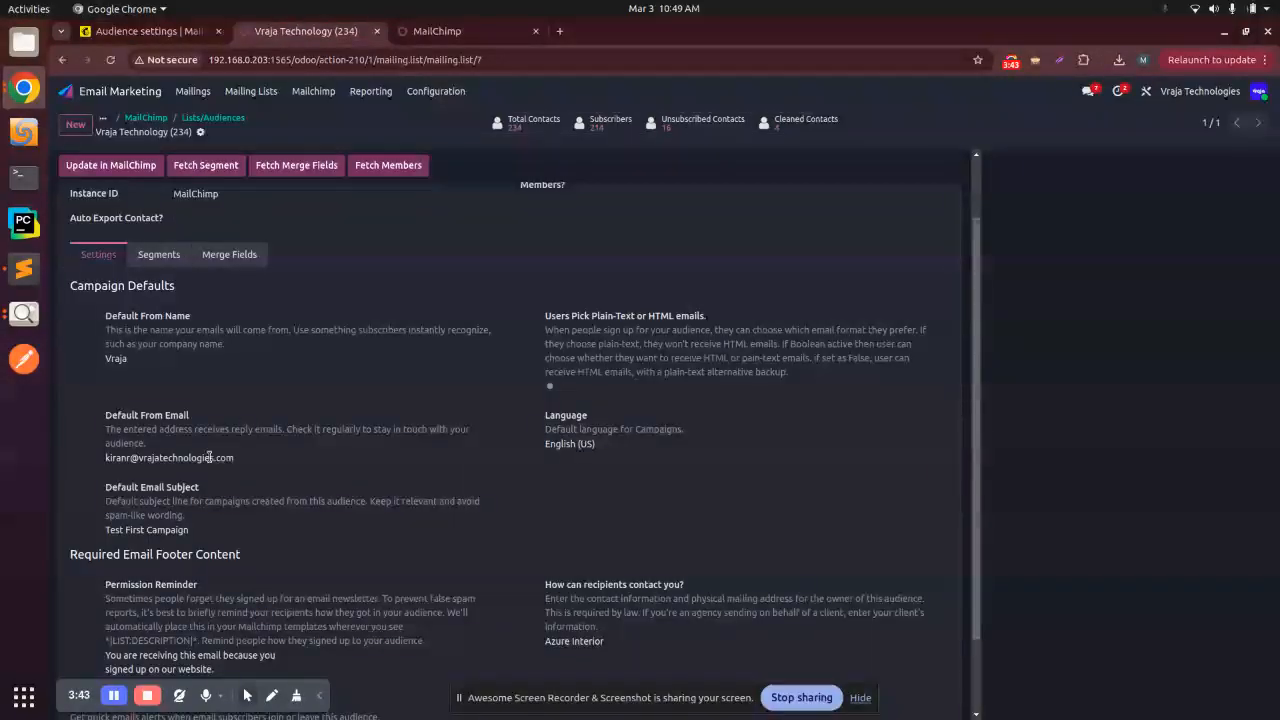
pyautogui.click(150, 31)
pyautogui.scroll(-2, 400, 625)
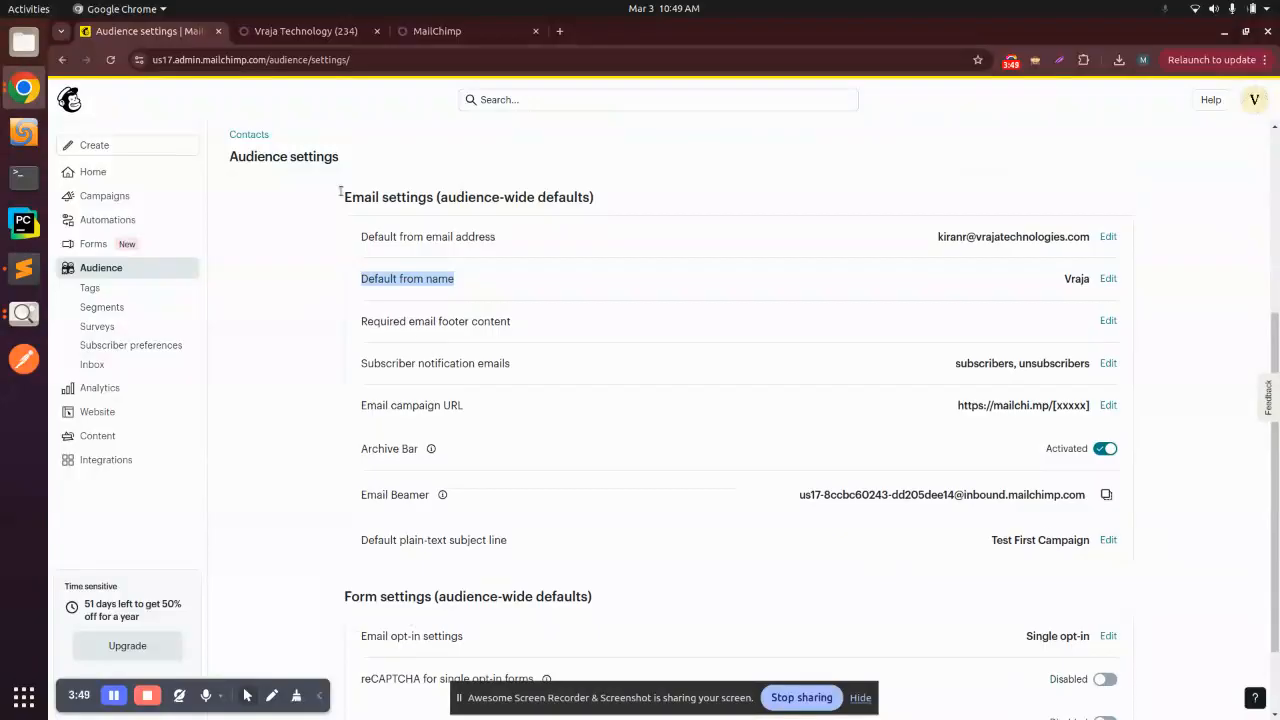
pyautogui.click(314, 34)
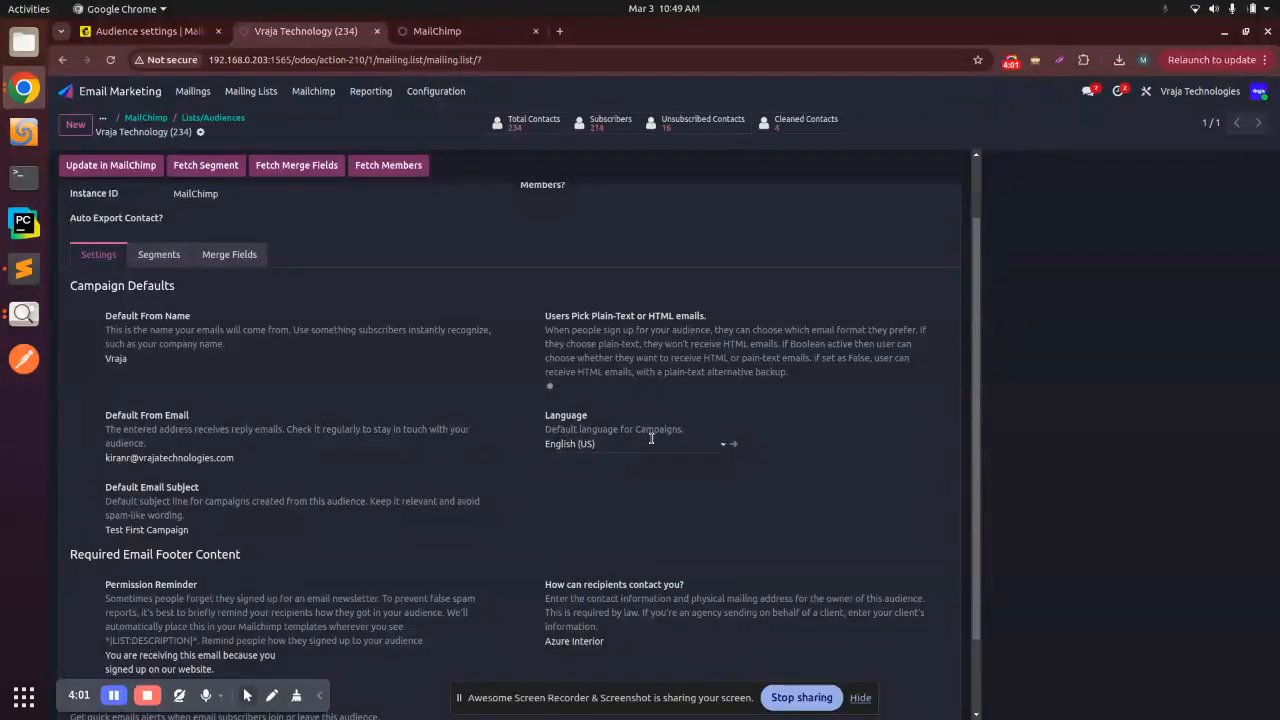
pyautogui.scroll(-2, 651, 438)
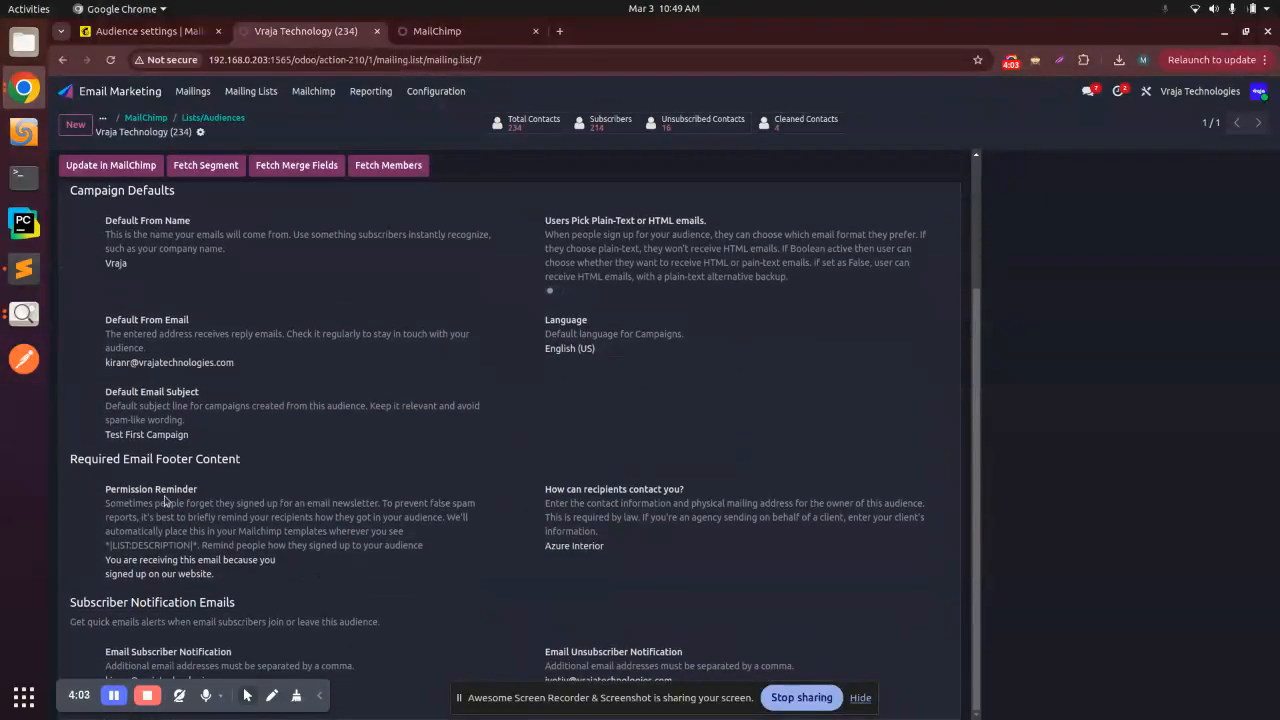
# Step: Open the required email footer content in Mailchimp and compare its permission reminder and recipient contact company with the Odoo audience record
pyautogui.click(150, 31)
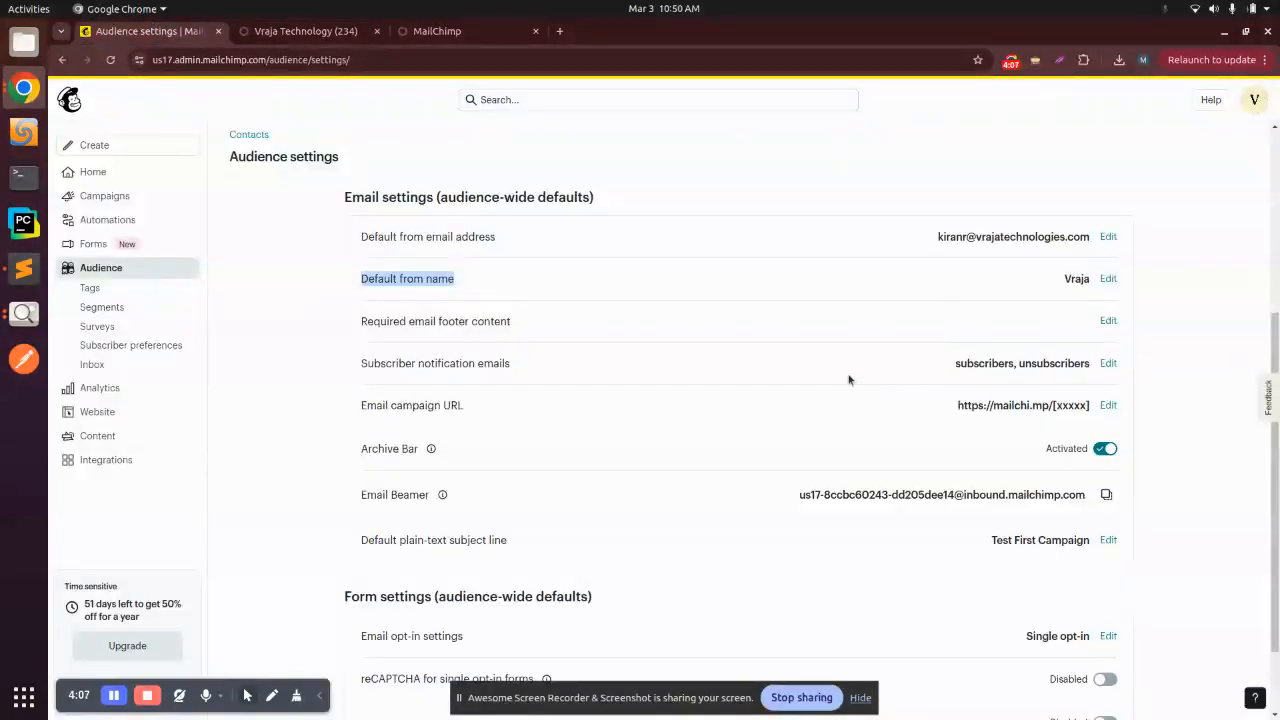
pyautogui.click(1108, 321)
pyautogui.click(464, 322)
pyautogui.tripleClick(466, 308)
pyautogui.click(571, 307)
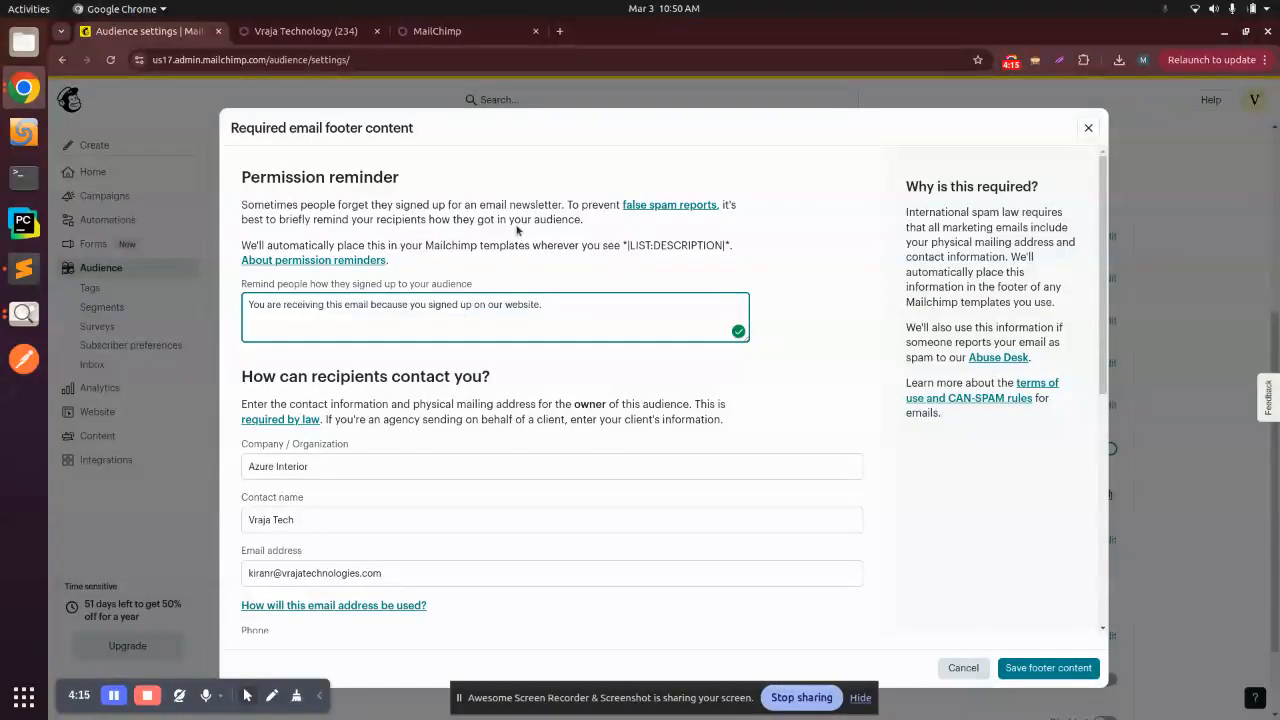
pyautogui.click(303, 31)
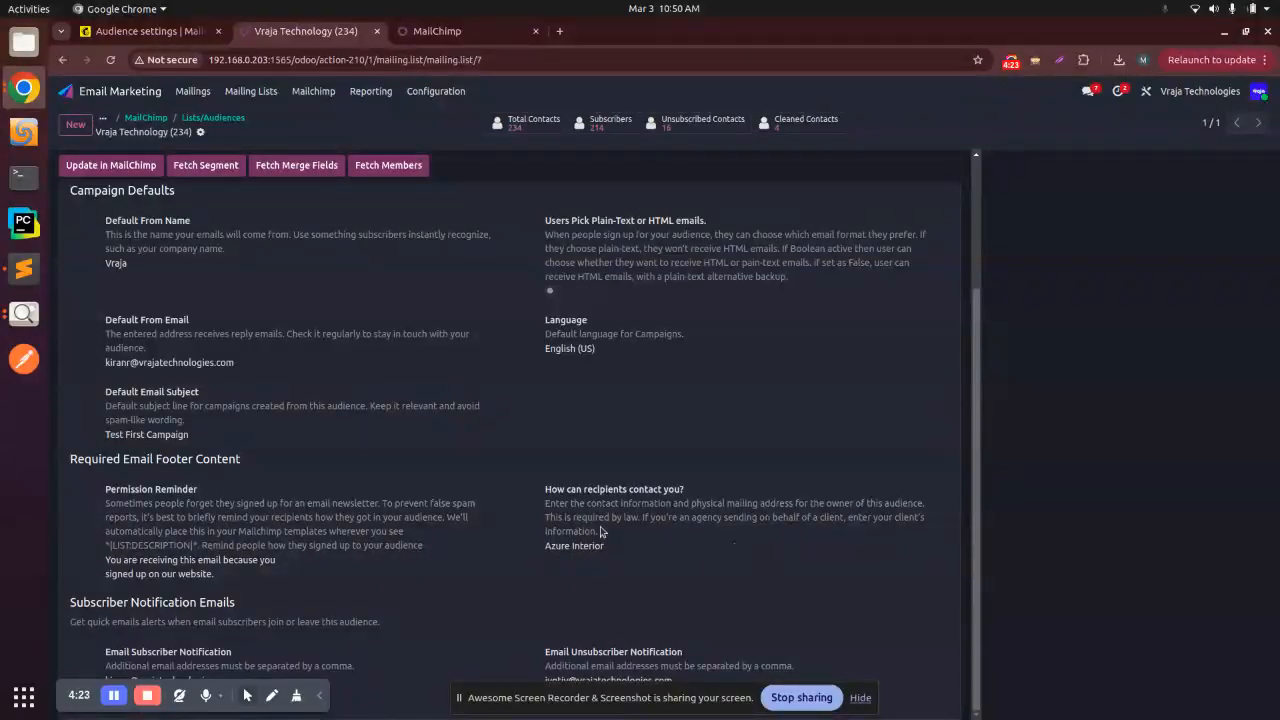
pyautogui.click(150, 31)
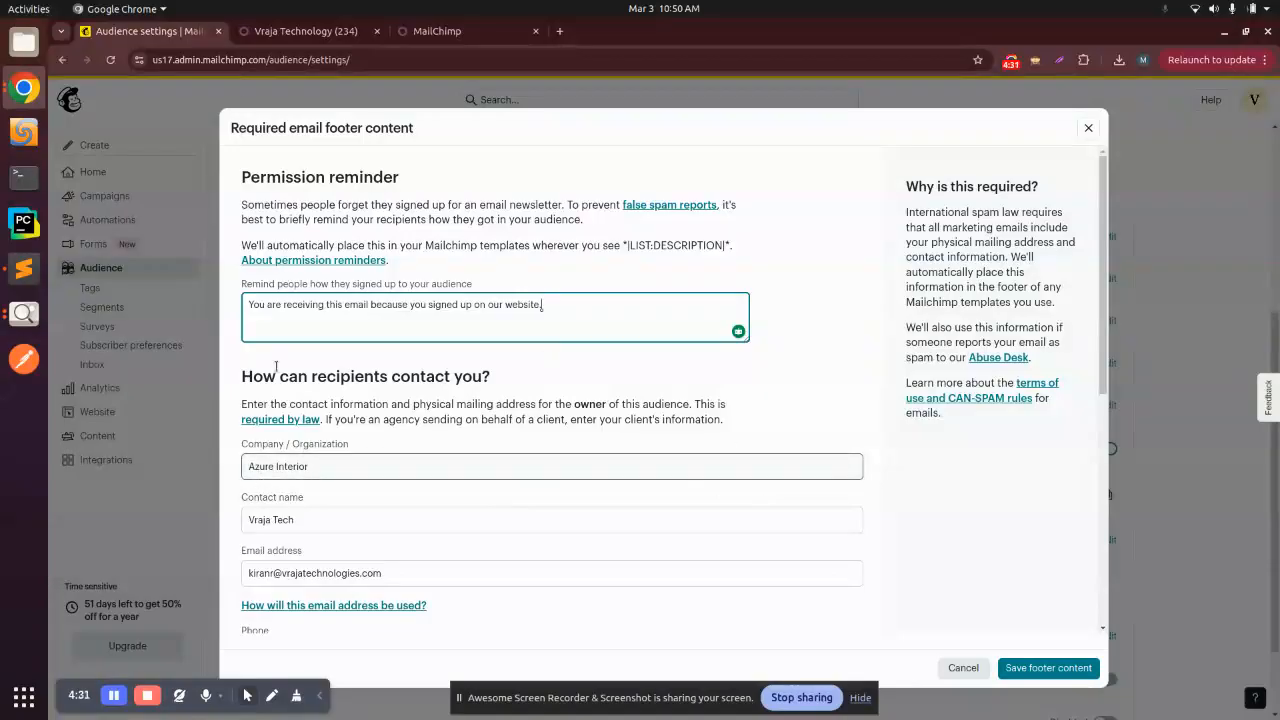
pyautogui.click(296, 32)
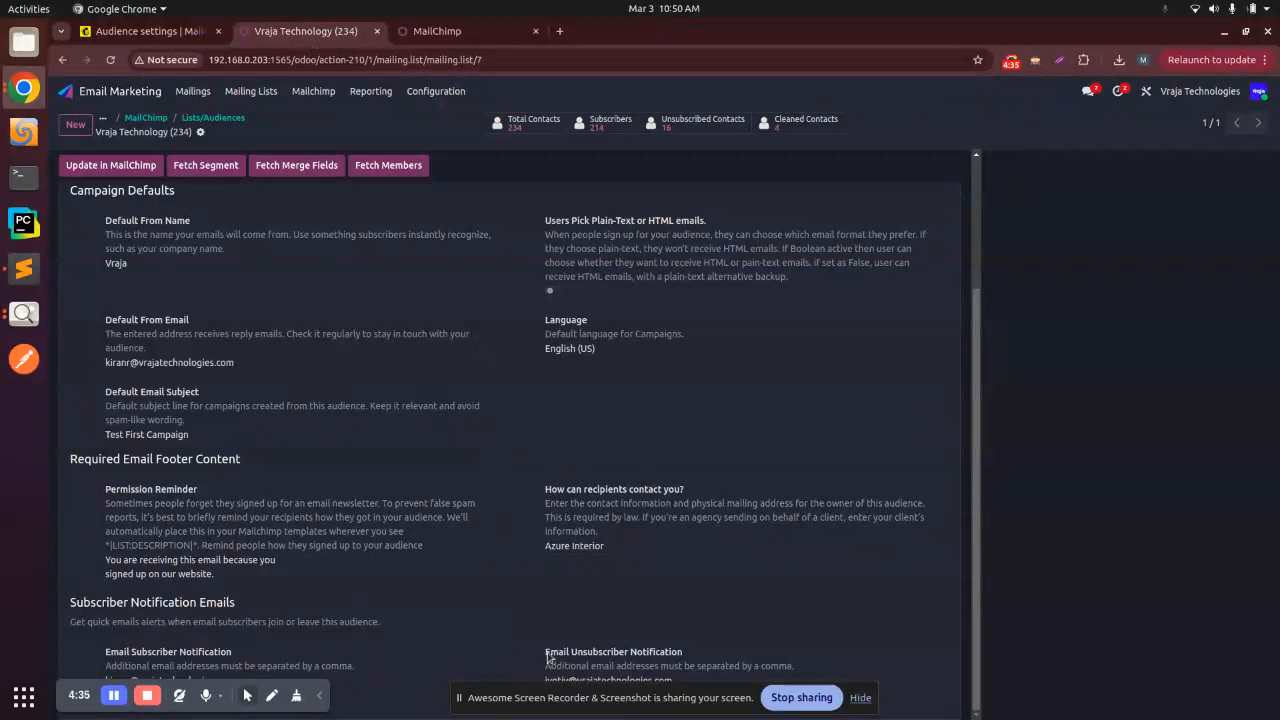
# Step: Switch back to Mailchimp, review the remaining required email footer content, and close it without saving
pyautogui.click(320, 695)
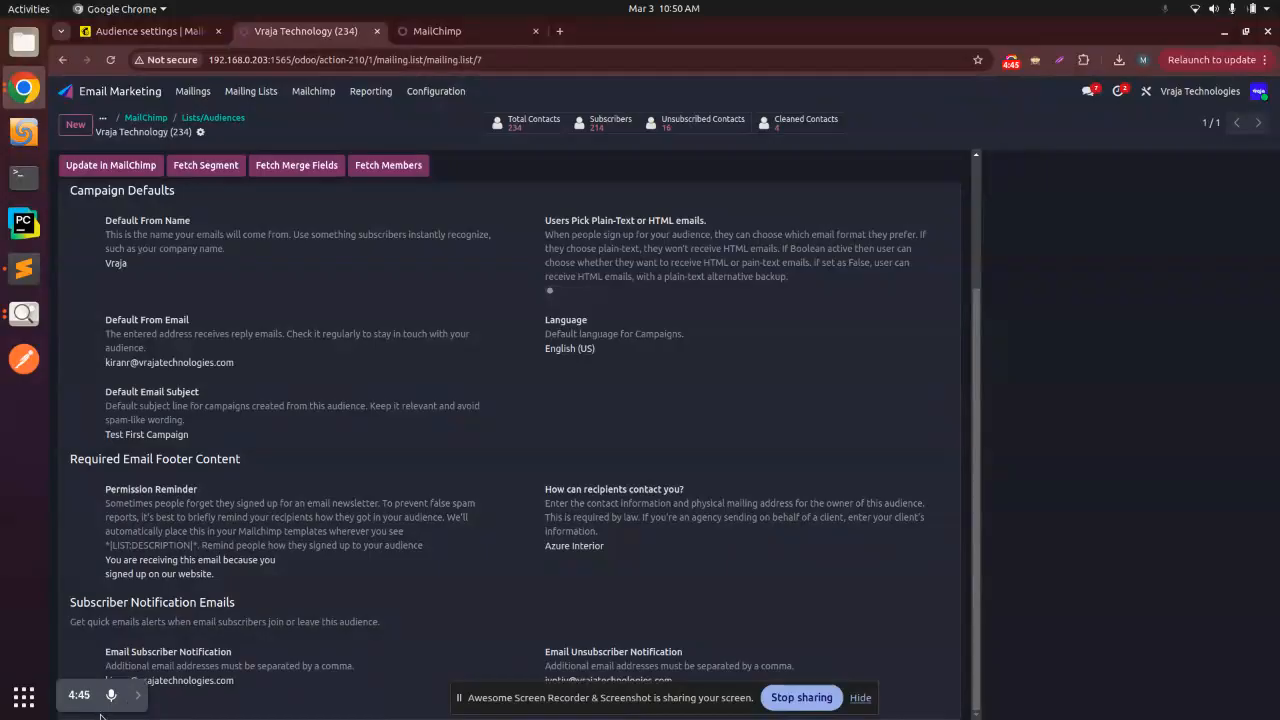
pyautogui.click(140, 31)
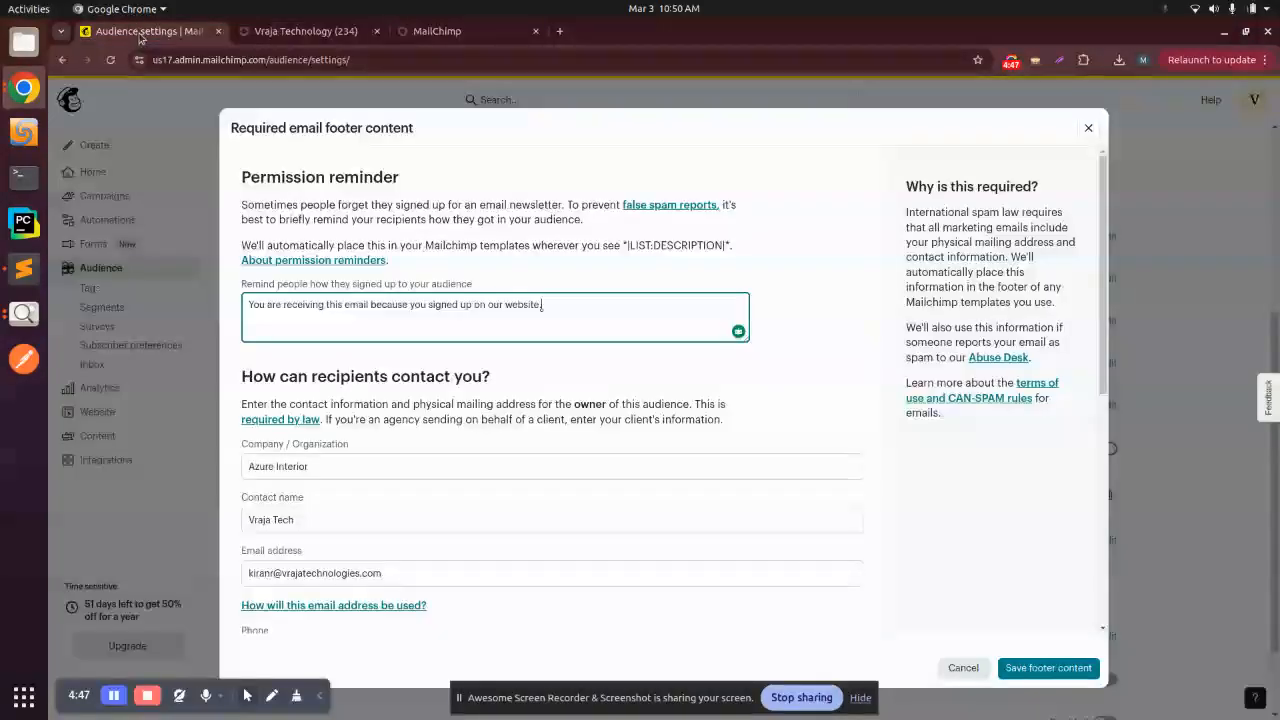
pyautogui.scroll(-5, 518, 485)
pyautogui.scroll(3, 518, 485)
pyautogui.scroll(1, 751, 340)
pyautogui.scroll(-1, 751, 340)
pyautogui.click(950, 667)
# Step: Open the subscriber notification emails in Mailchimp, toggle individual subscribe notifications off and back on, and compare both notification addresses with Odoo
pyautogui.scroll(-2, 667, 424)
pyautogui.scroll(1, 667, 424)
pyautogui.scroll(-1, 667, 424)
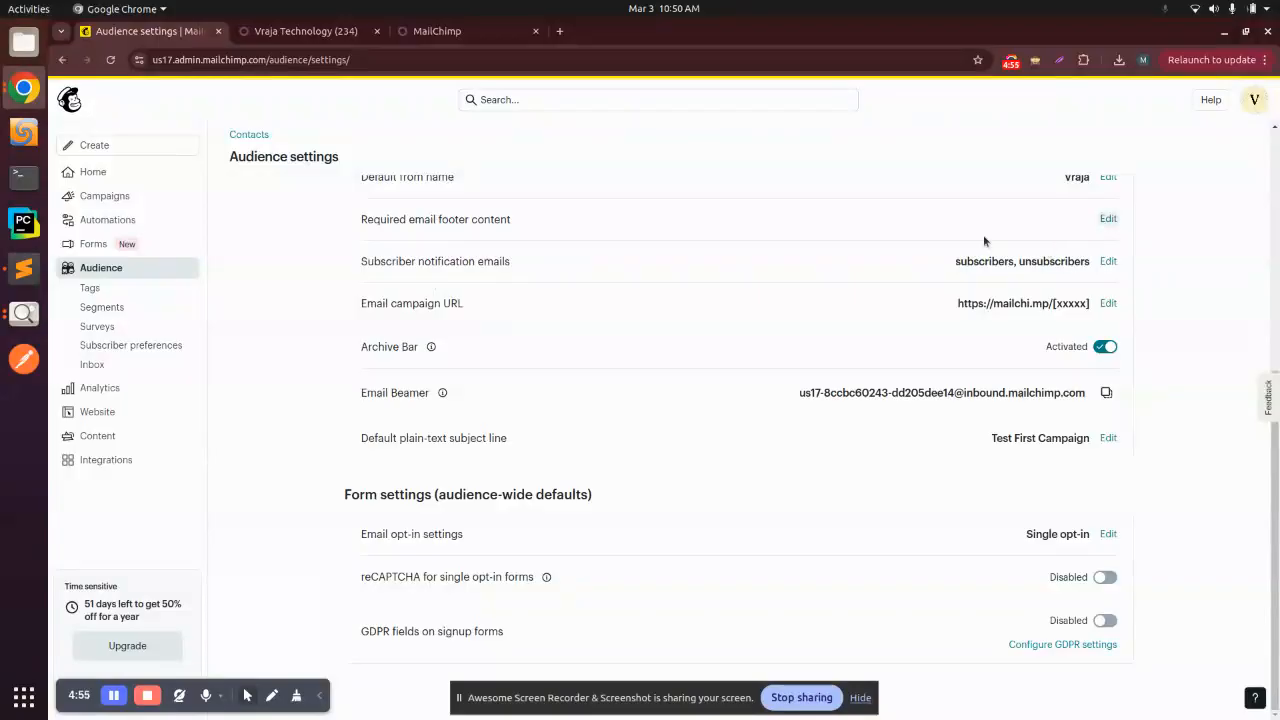
pyautogui.click(1108, 261)
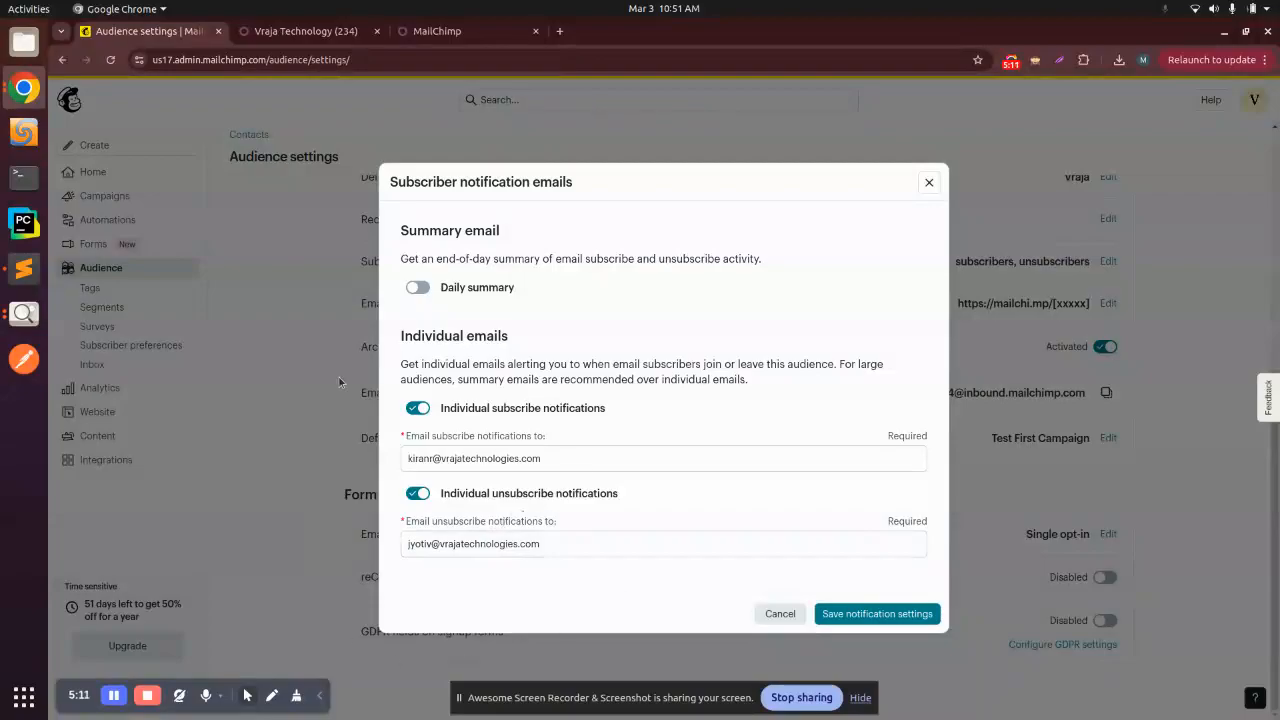
pyautogui.click(415, 409)
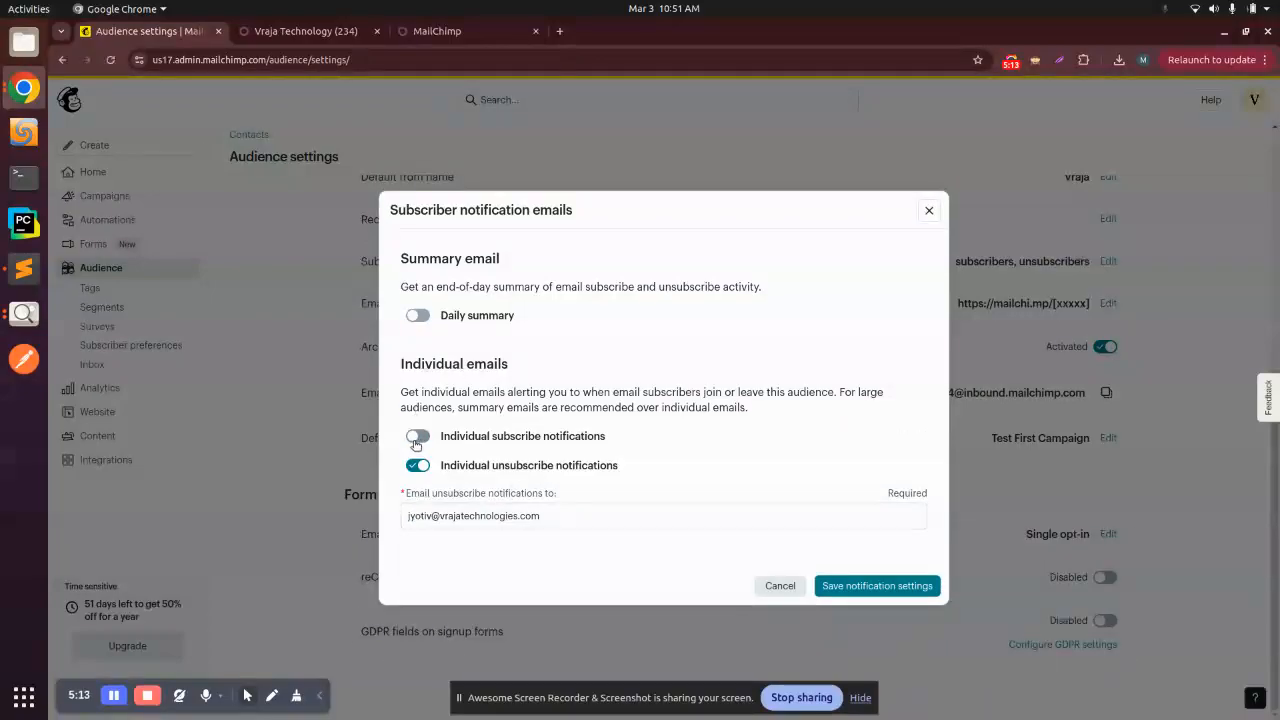
pyautogui.click(412, 436)
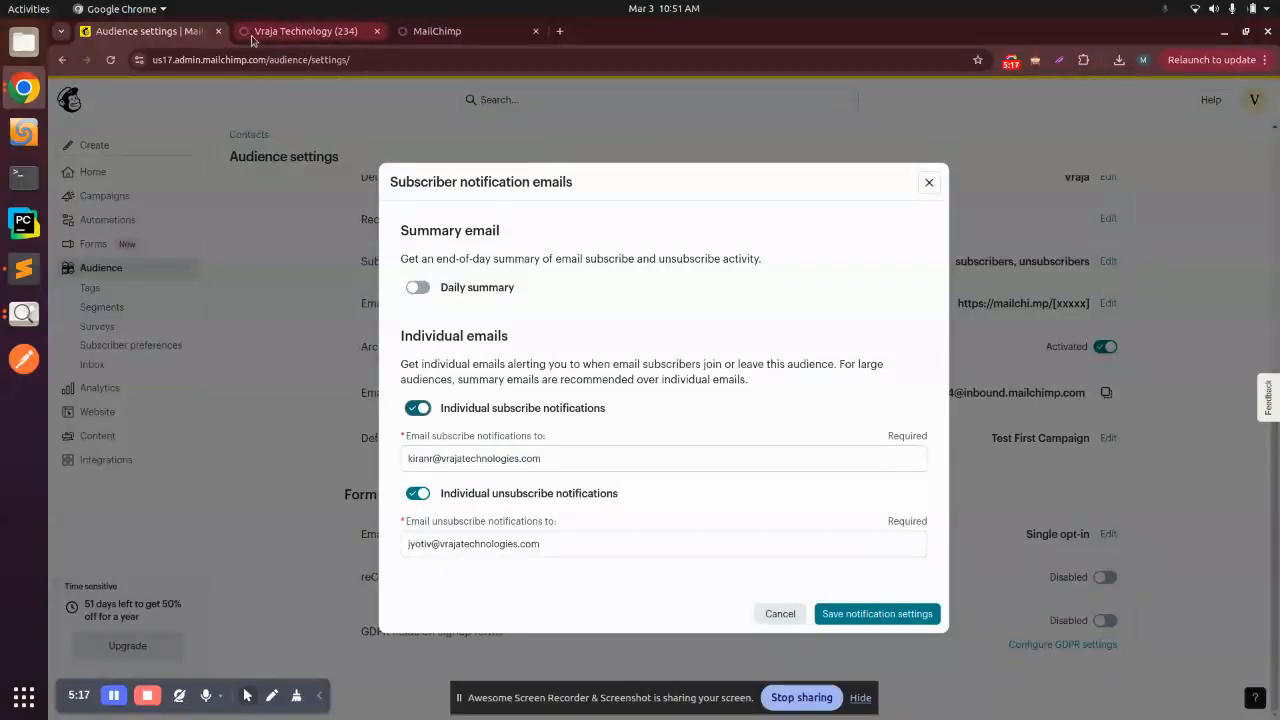
pyautogui.click(305, 31)
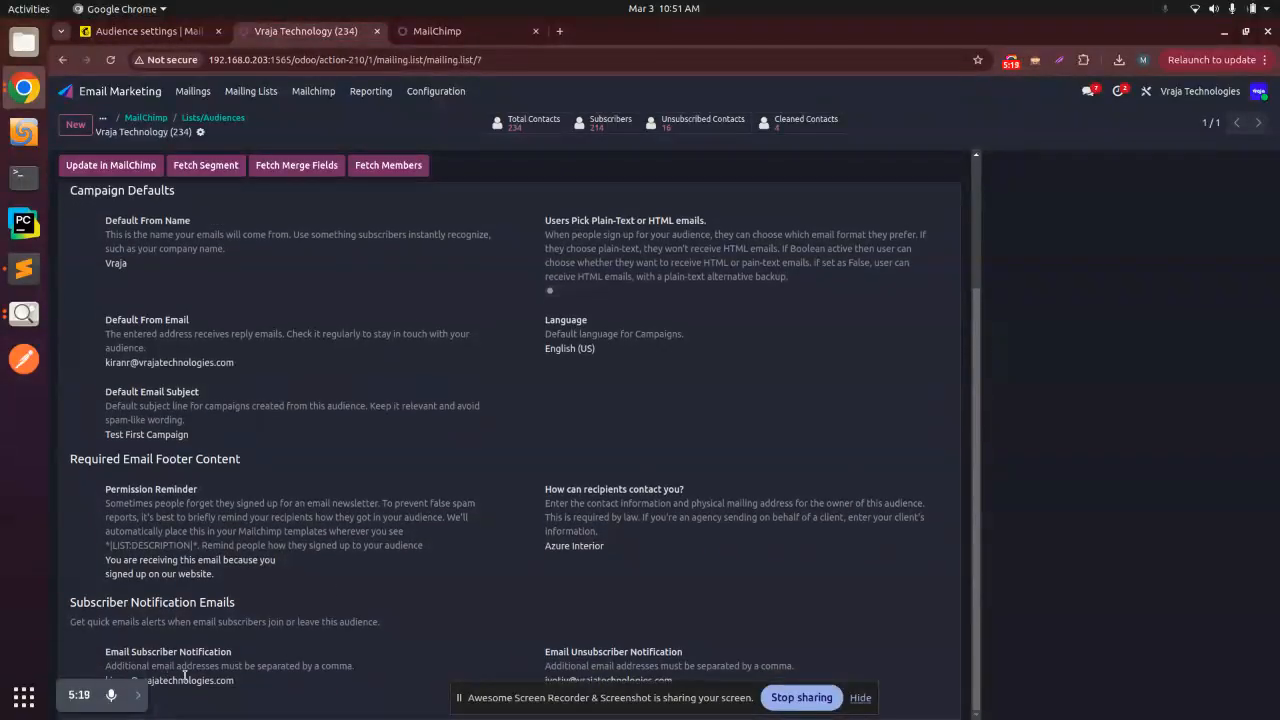
pyautogui.click(860, 697)
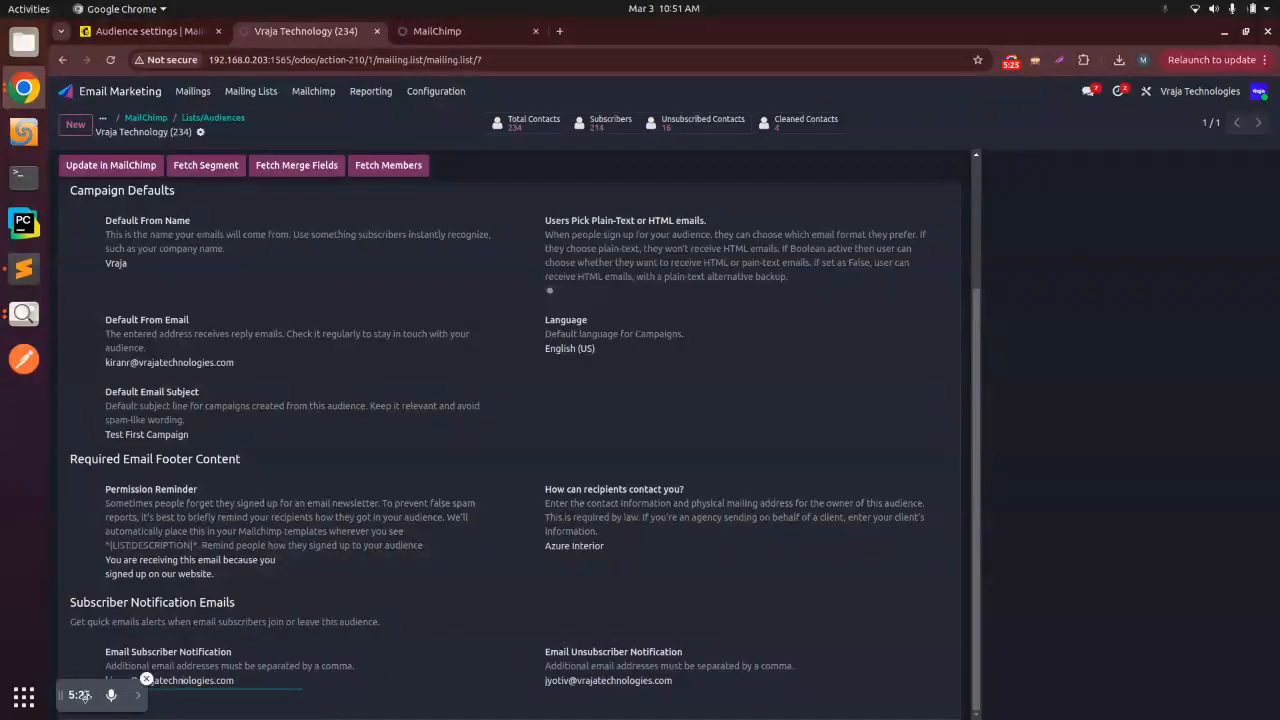
pyautogui.moveTo(90, 698); pyautogui.dragTo(90, 561)
# Step: Review the audience record's settings in Odoo from campaign defaults to subscriber notification emails, and open its total contacts
pyautogui.scroll(2, 500, 526)
pyautogui.scroll(-2, 500, 526)
pyautogui.scroll(2, 505, 531)
pyautogui.scroll(1, 500, 525)
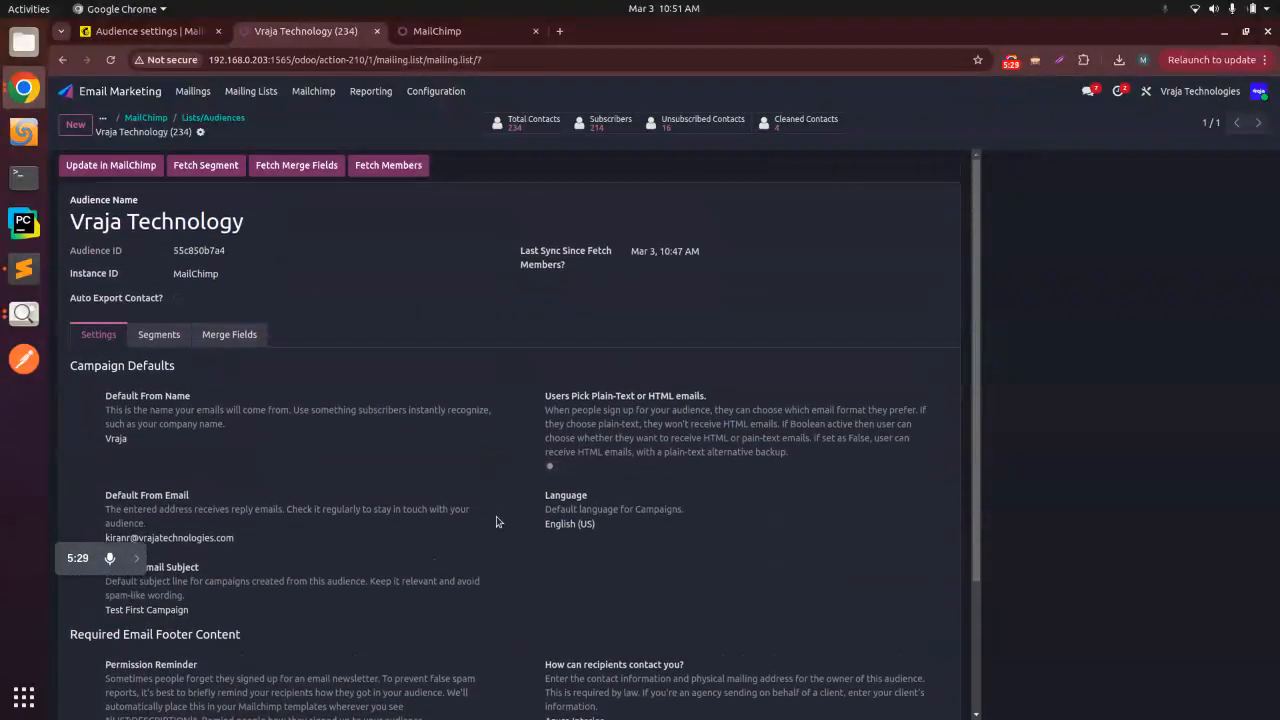
pyautogui.scroll(-2, 420, 450)
pyautogui.scroll(2, 222, 430)
pyautogui.scroll(-2, 229, 451)
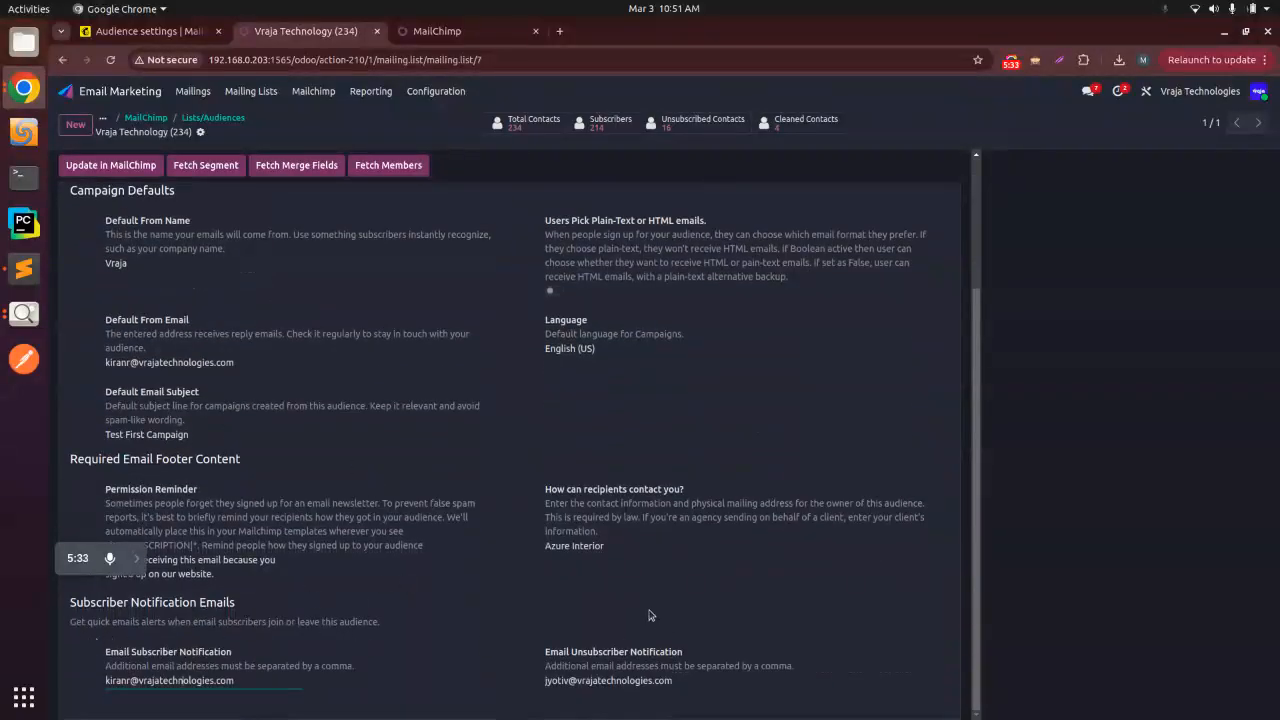
pyautogui.scroll(2, 620, 585)
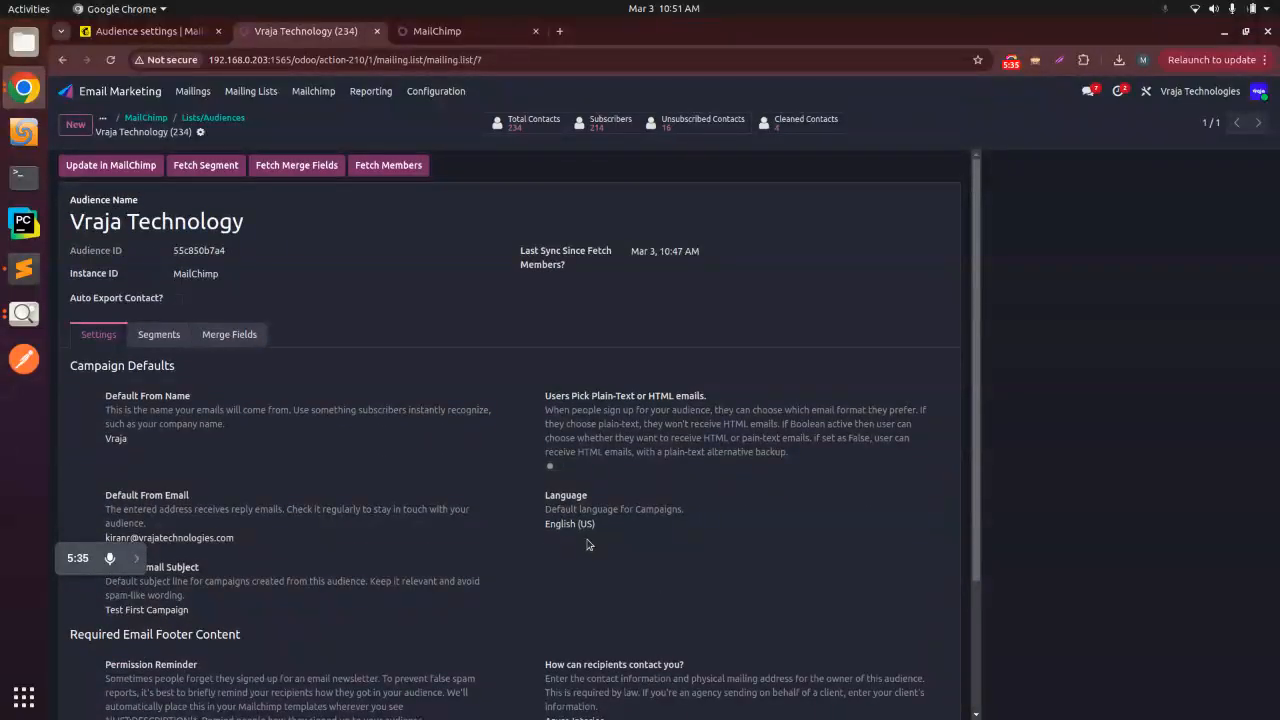
pyautogui.click(524, 121)
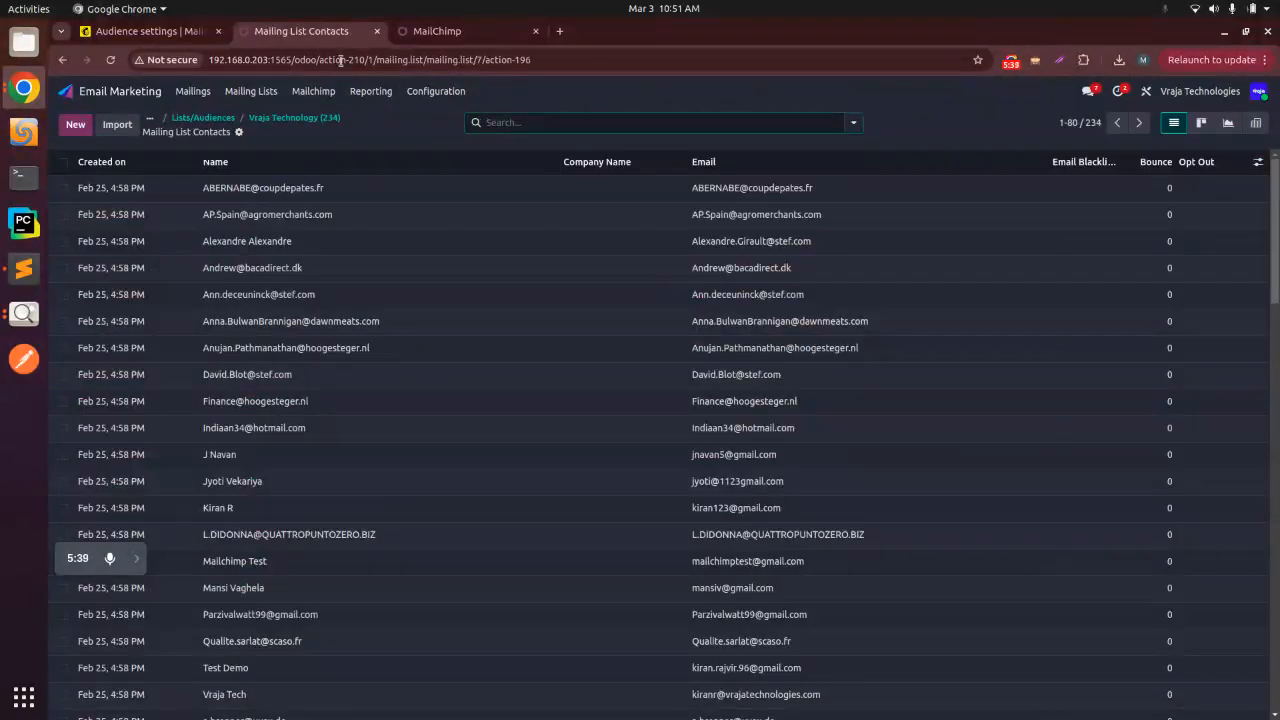
# Step: Open the Vraja Technology audience record from the Mailchimp lists/audiences in Odoo
pyautogui.click(314, 92)
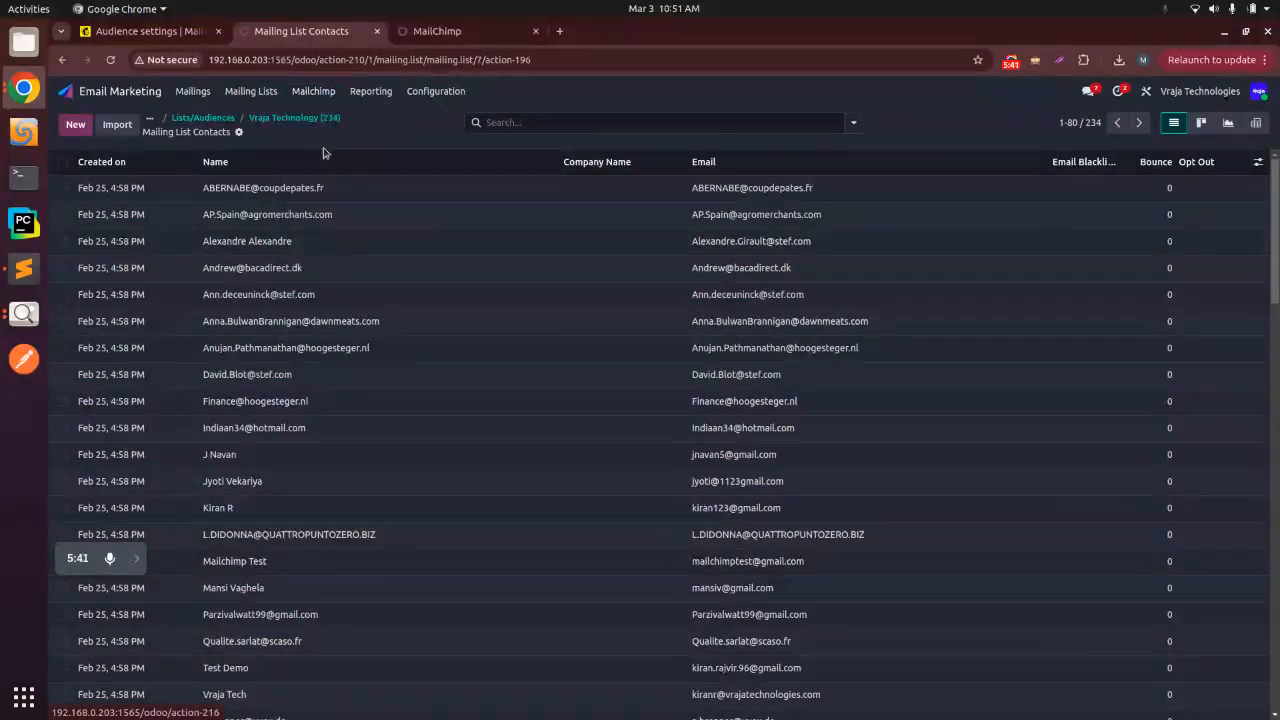
pyautogui.click(328, 150)
pyautogui.click(203, 183)
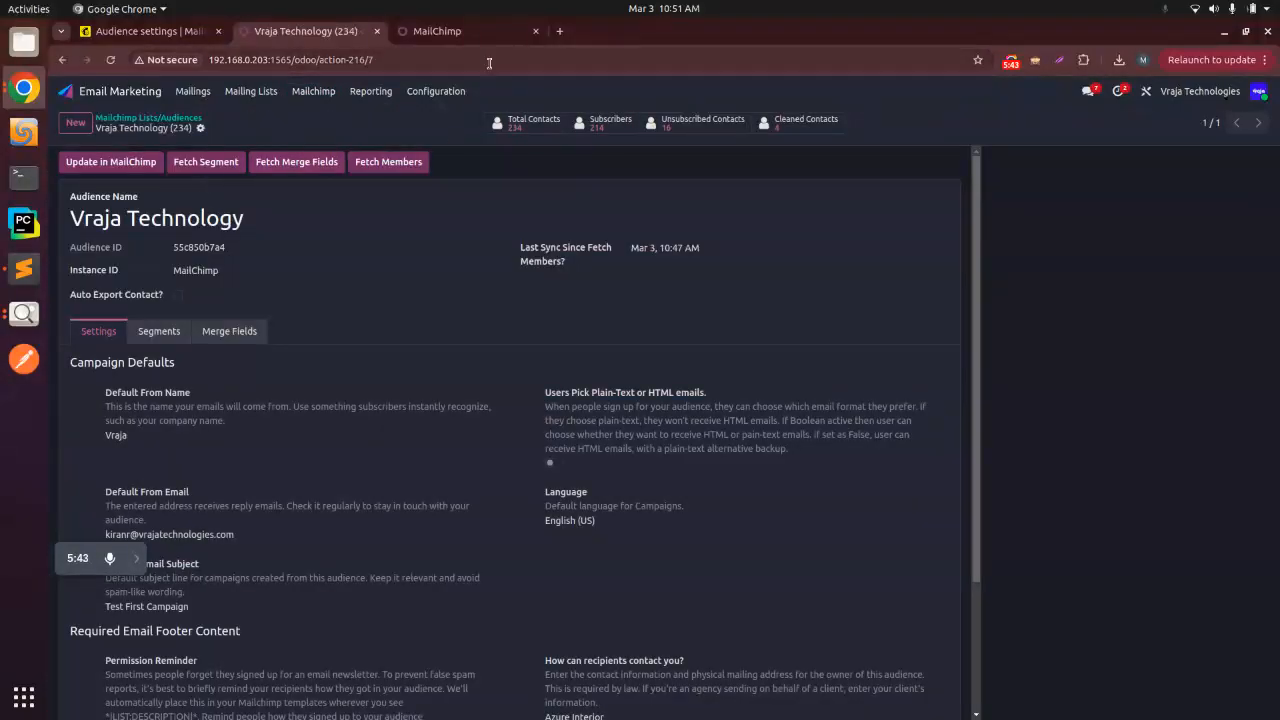
# Step: View the Mailchimp Templates list and set up a Mailchimp import operation for the MailChimp instance with Import Template selected
pyautogui.click(322, 92)
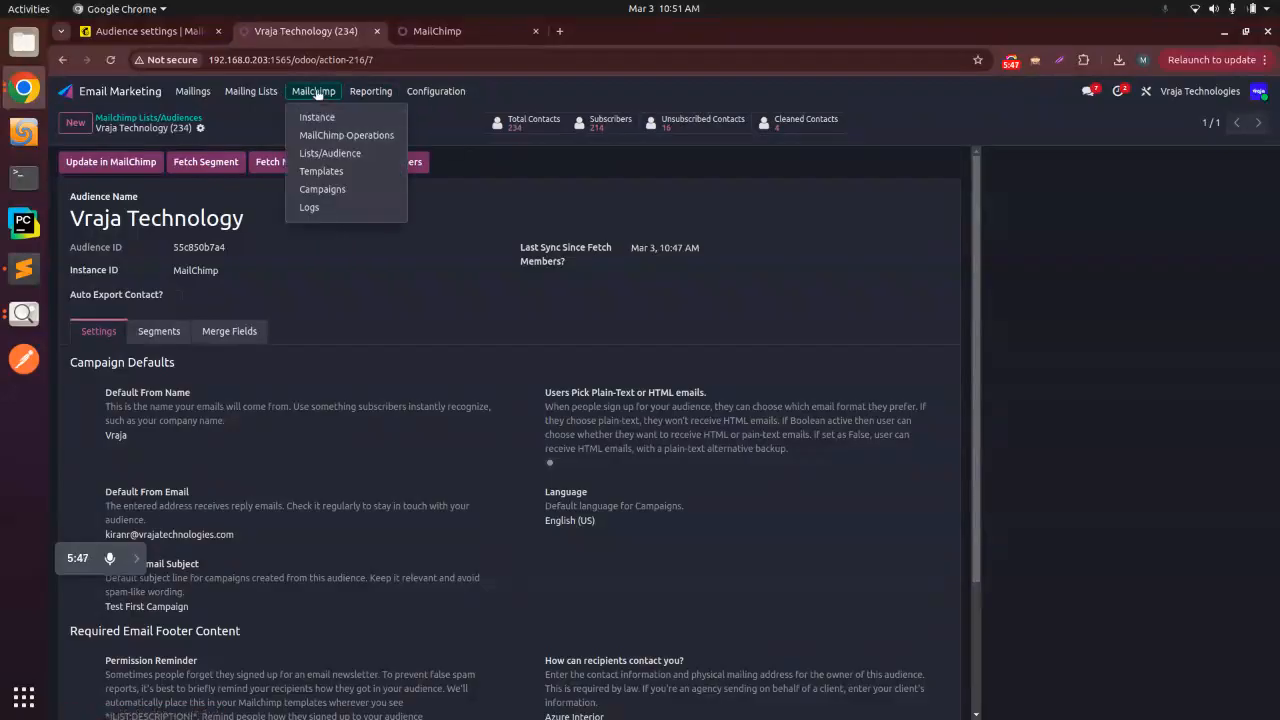
pyautogui.click(325, 172)
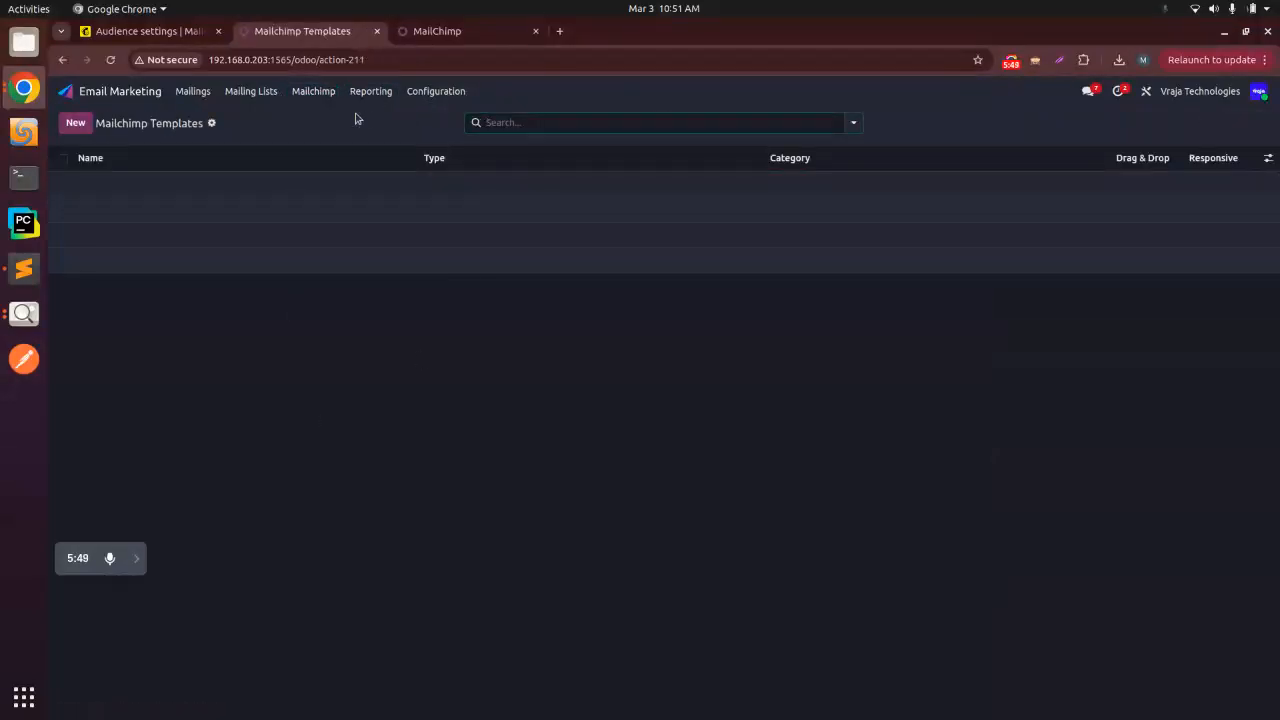
pyautogui.click(315, 92)
pyautogui.click(336, 135)
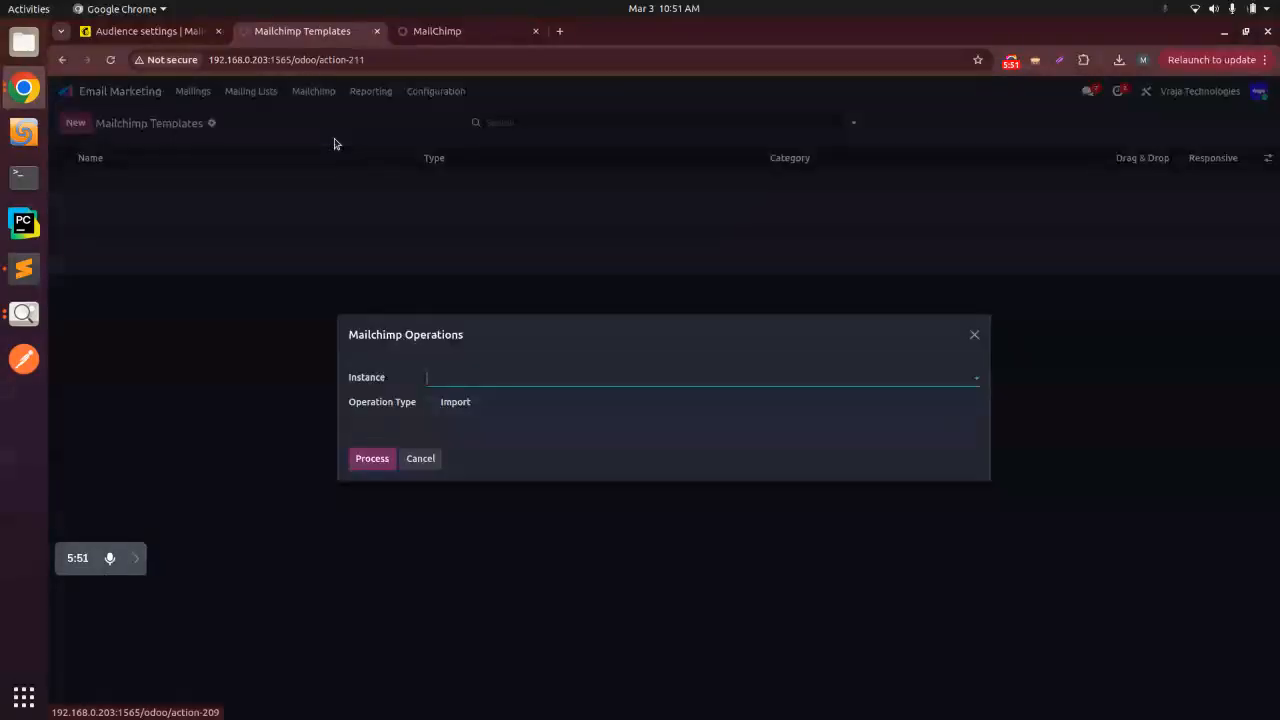
pyautogui.click(439, 372)
pyautogui.click(458, 403)
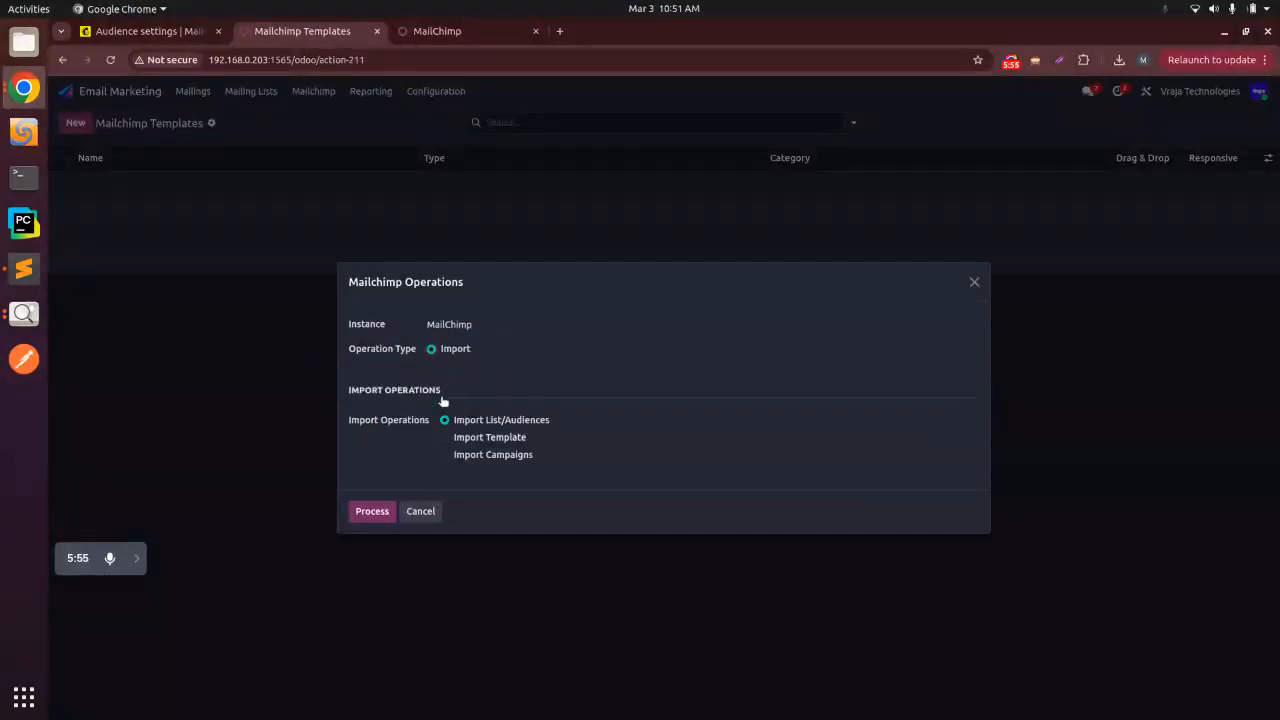
pyautogui.click(466, 440)
# Step: Switch to Mailchimp, close the subscriber notification emails settings, and open the email templates page
pyautogui.click(176, 33)
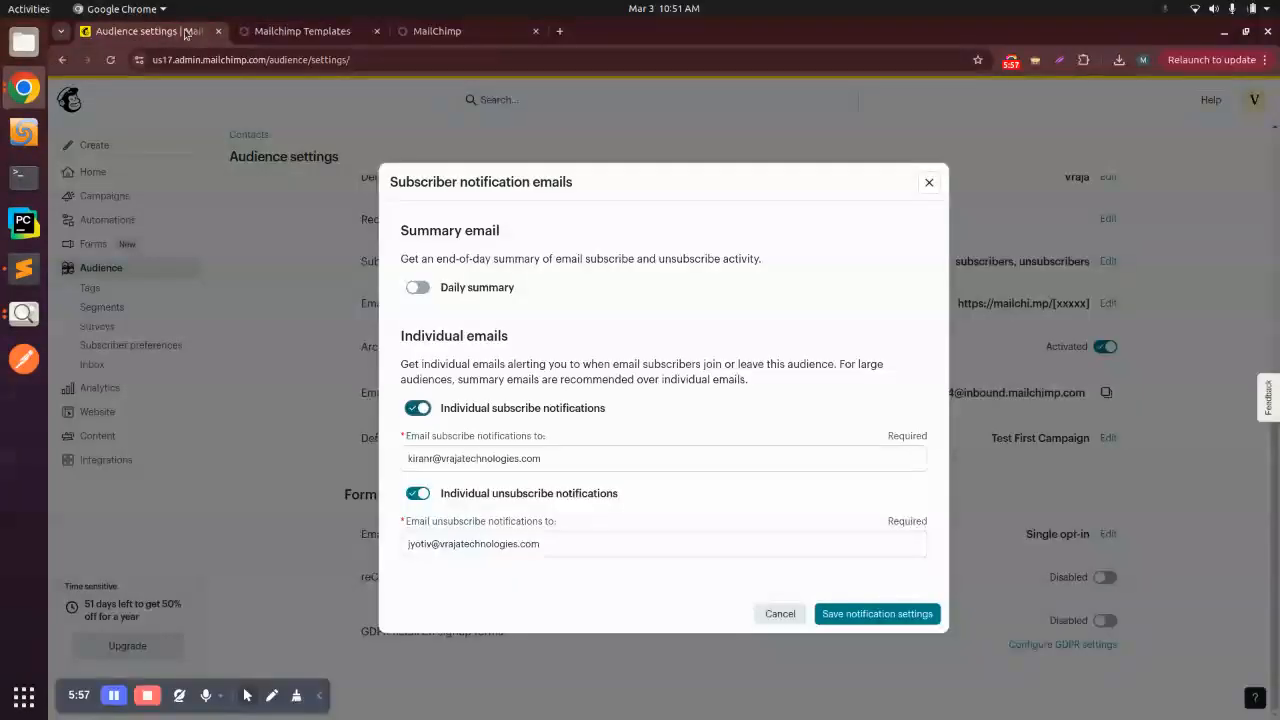
pyautogui.click(826, 614)
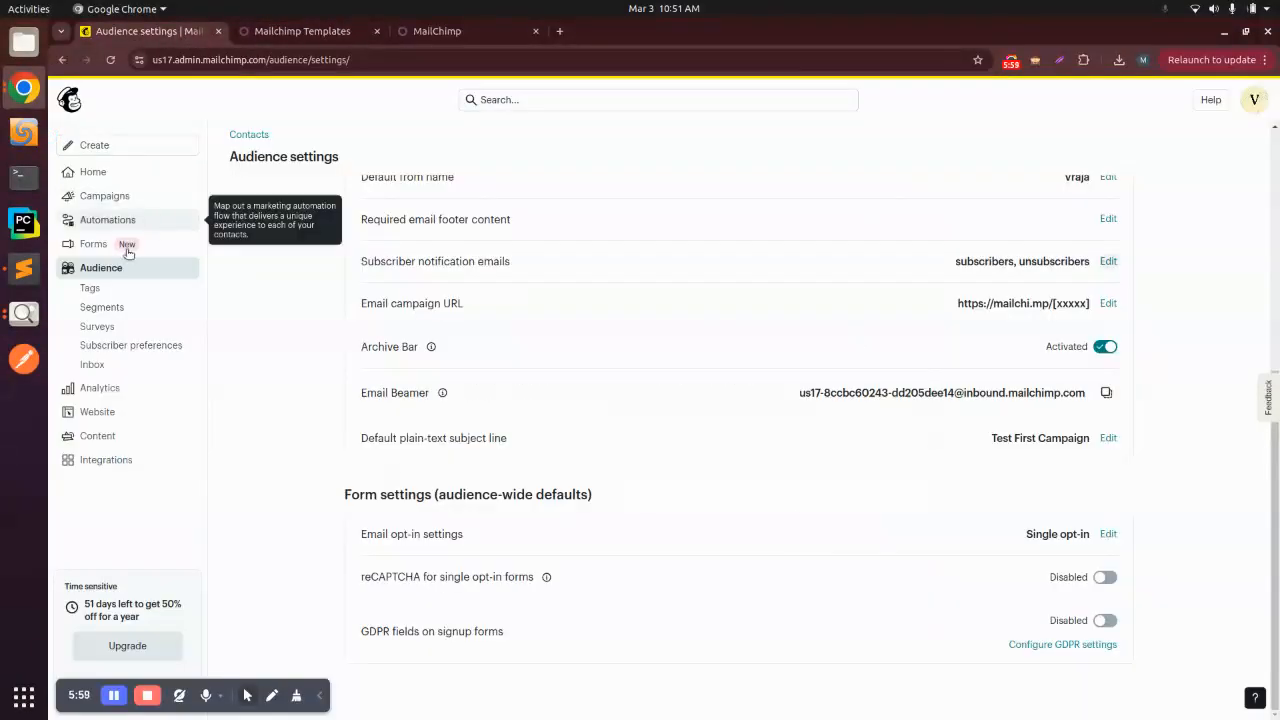
pyautogui.click(140, 195)
pyautogui.click(146, 216)
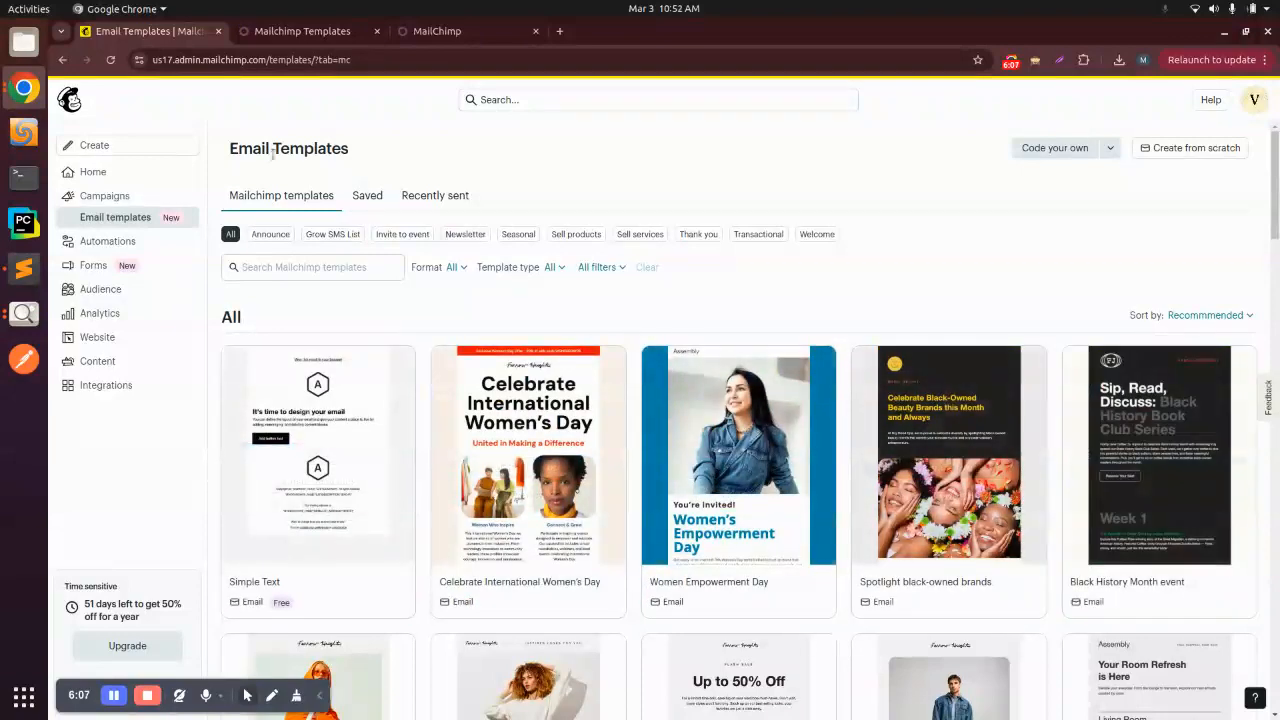
# Step: Switch back to Odoo, process the template import, and reload the Mailchimp Templates list
pyautogui.click(330, 30)
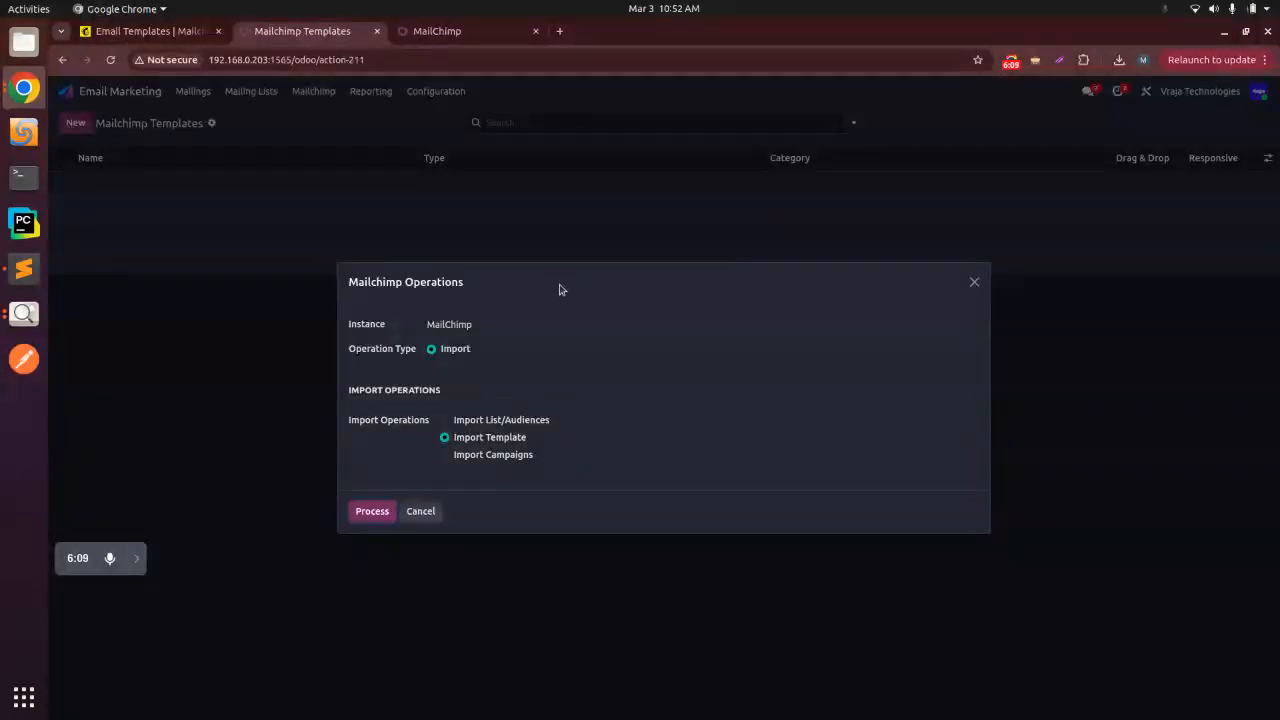
pyautogui.click(380, 512)
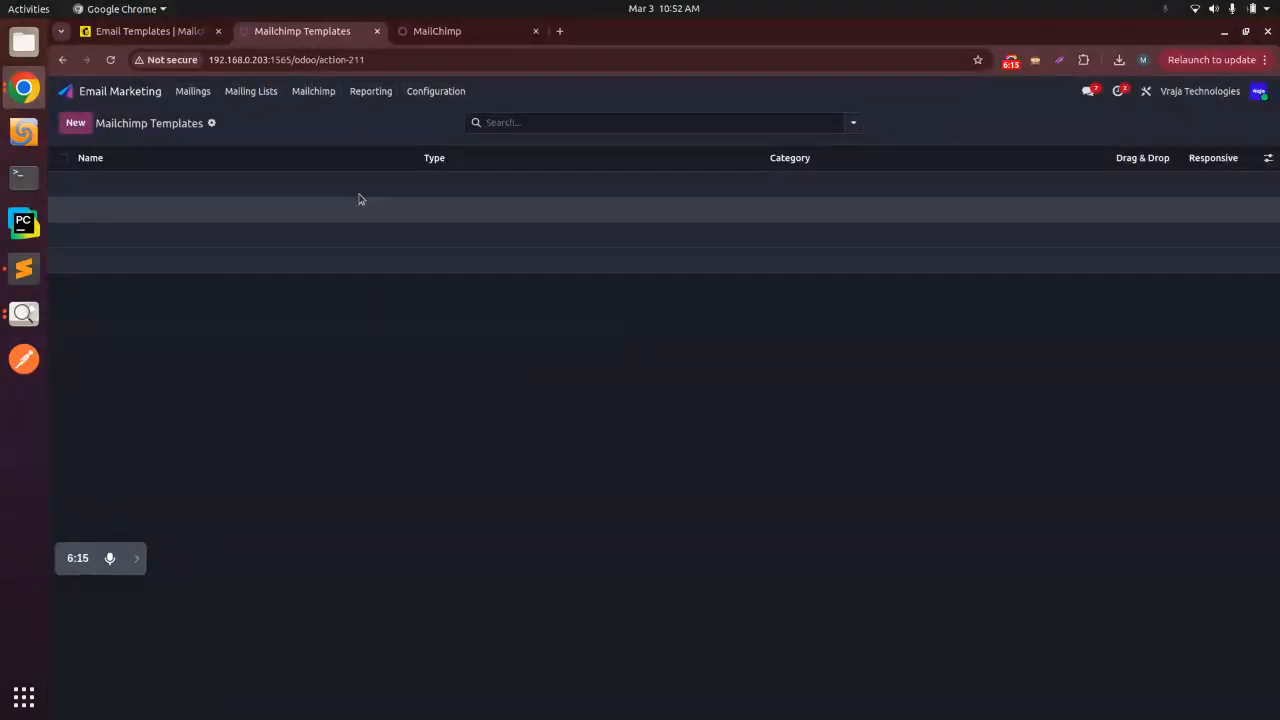
pyautogui.click(112, 60)
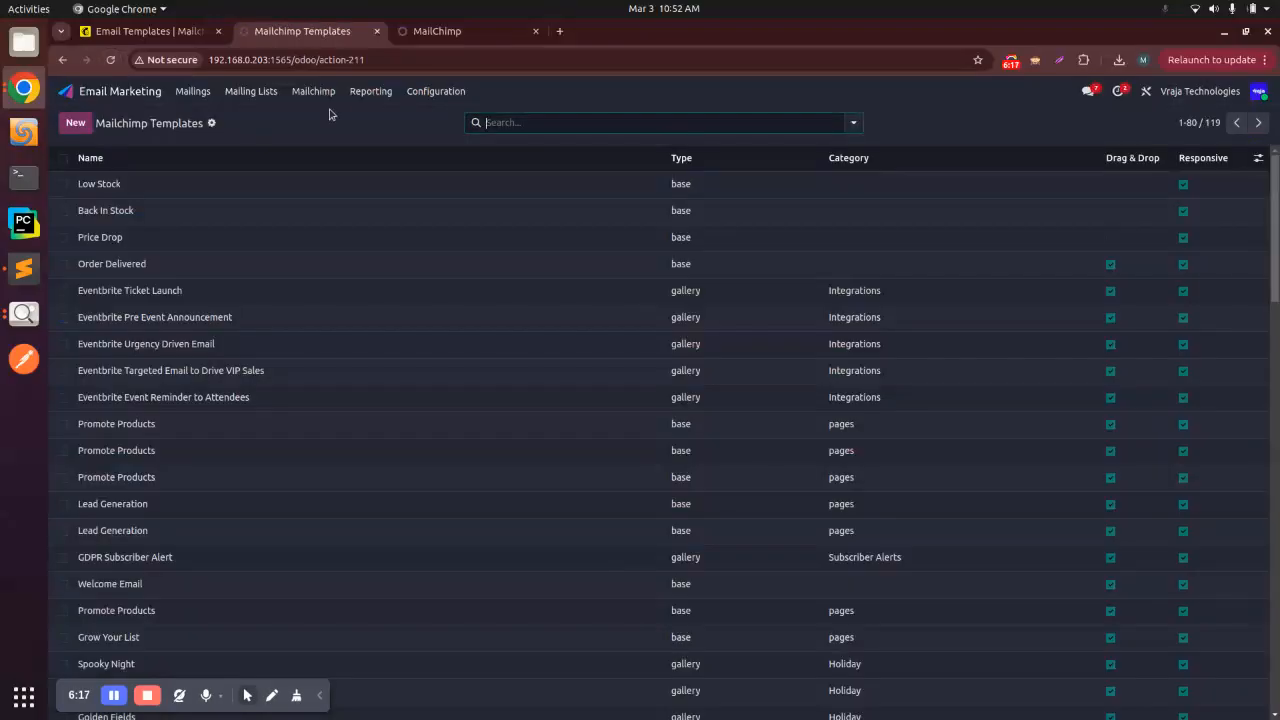
# Step: Browse the imported Mailchimp templates and open the Low Stock template record
pyautogui.scroll(-2, 1273, 260)
pyautogui.moveTo(1277, 262); pyautogui.dragTo(1275, 200)
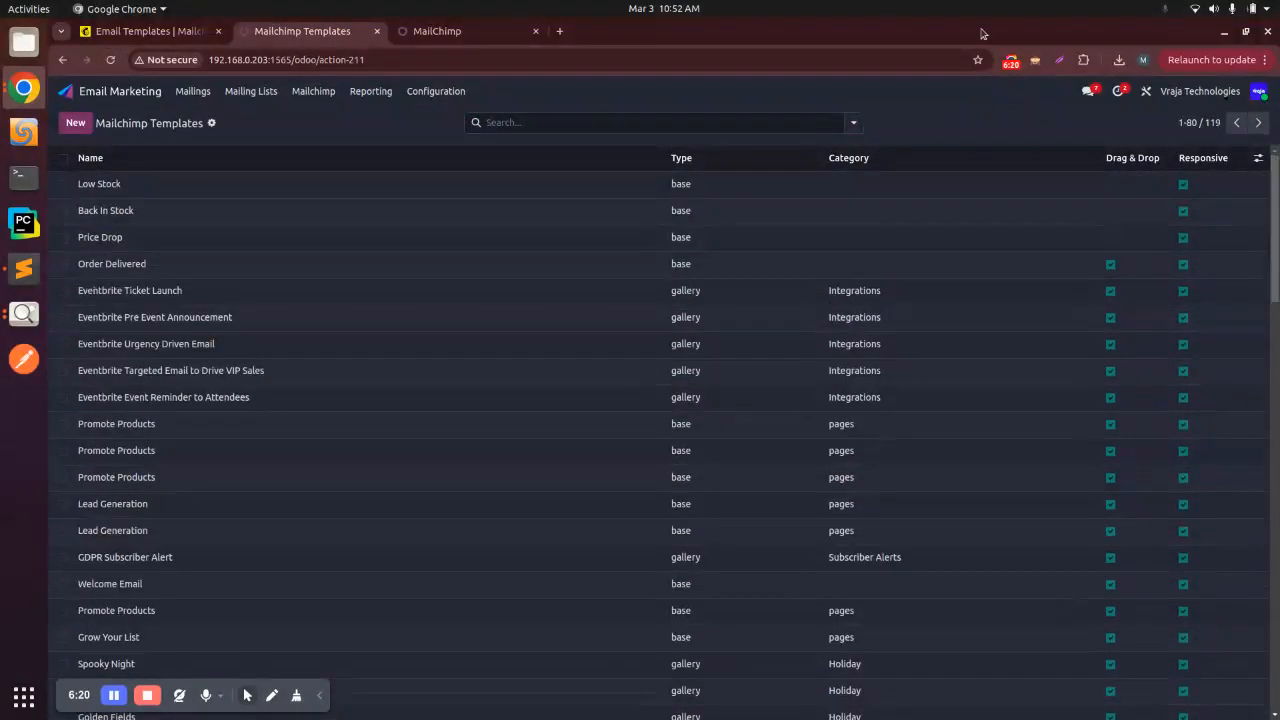
pyautogui.click(116, 186)
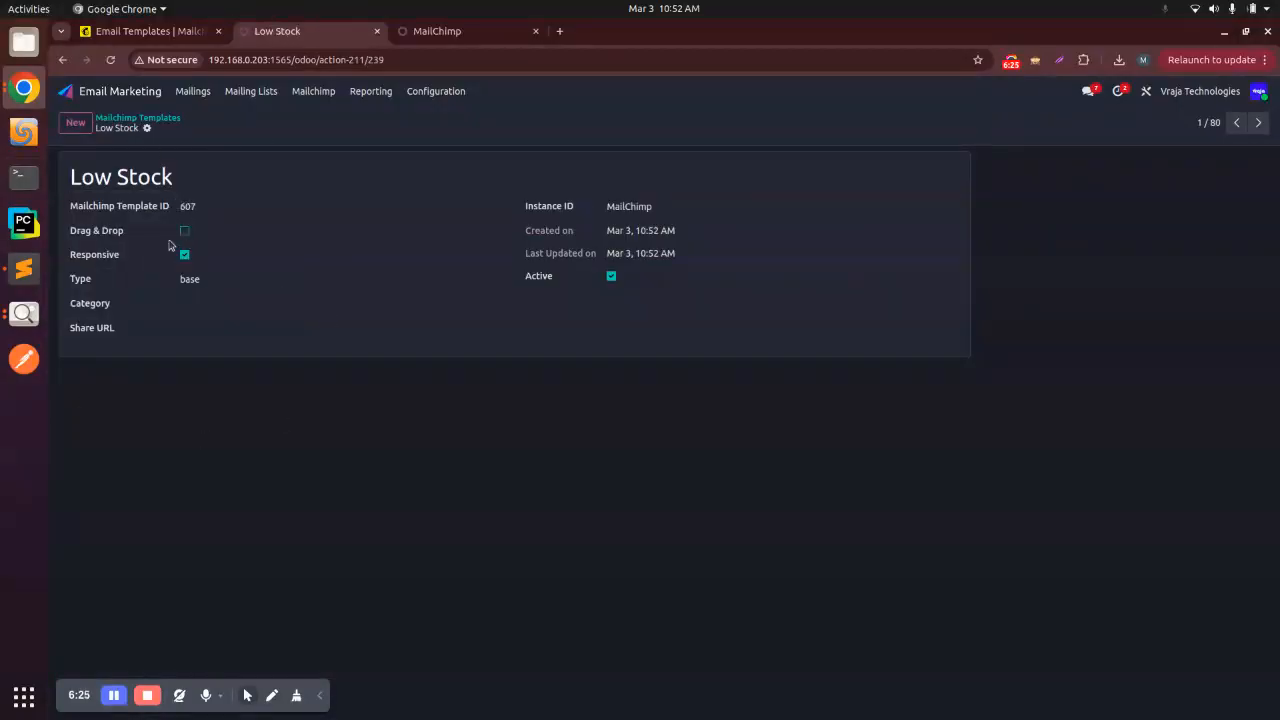
# Step: Check the Category field of the Low Stock template, leave the record, and open the Mailchimp operation logs
pyautogui.click(186, 305)
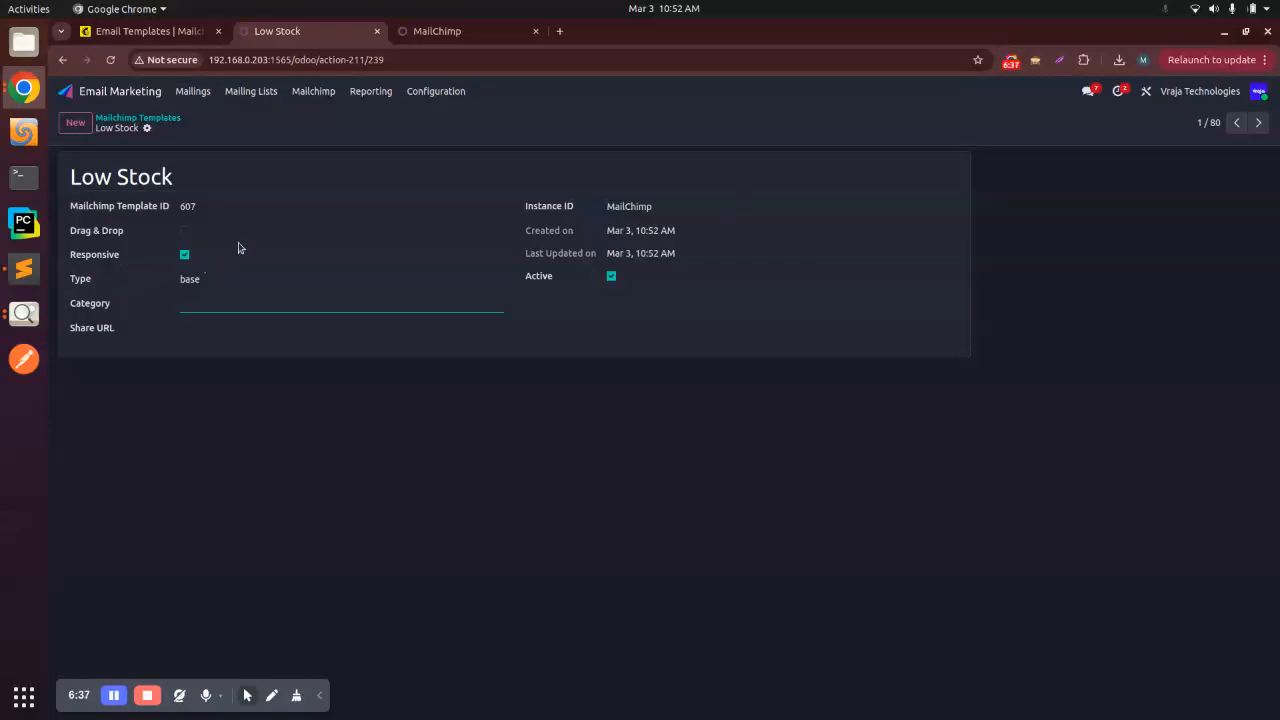
pyautogui.click(159, 119)
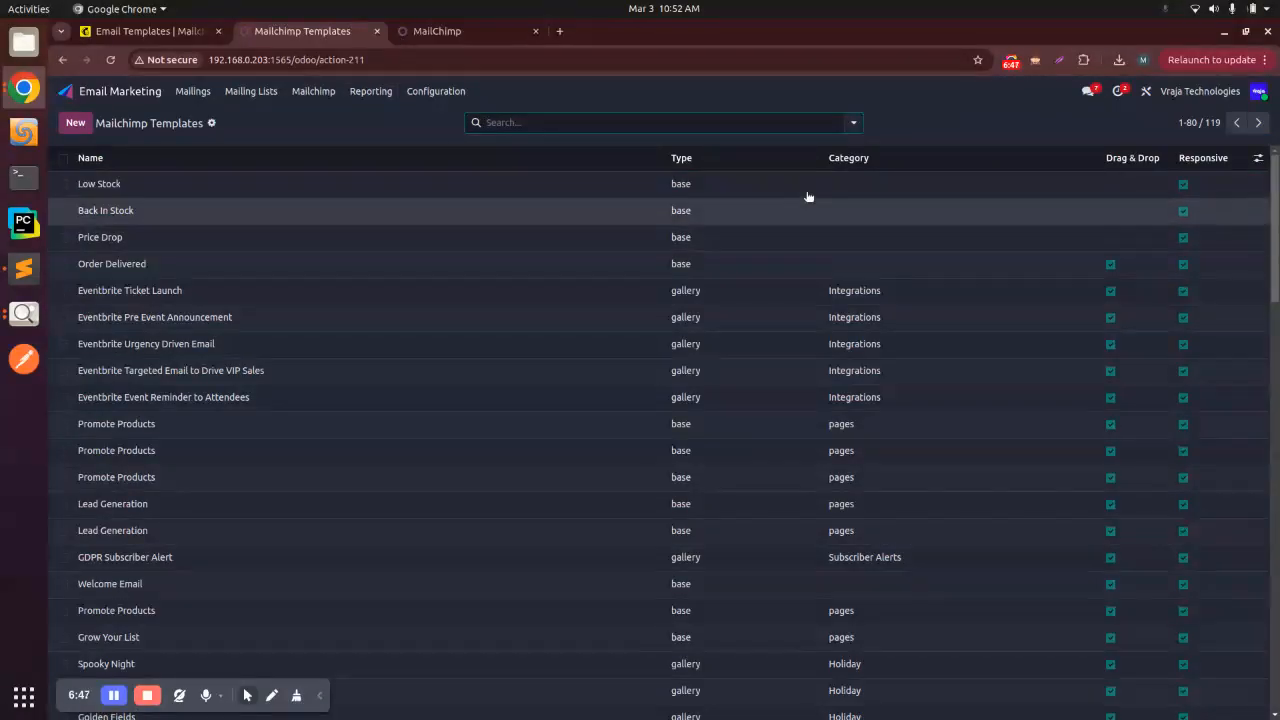
pyautogui.click(316, 92)
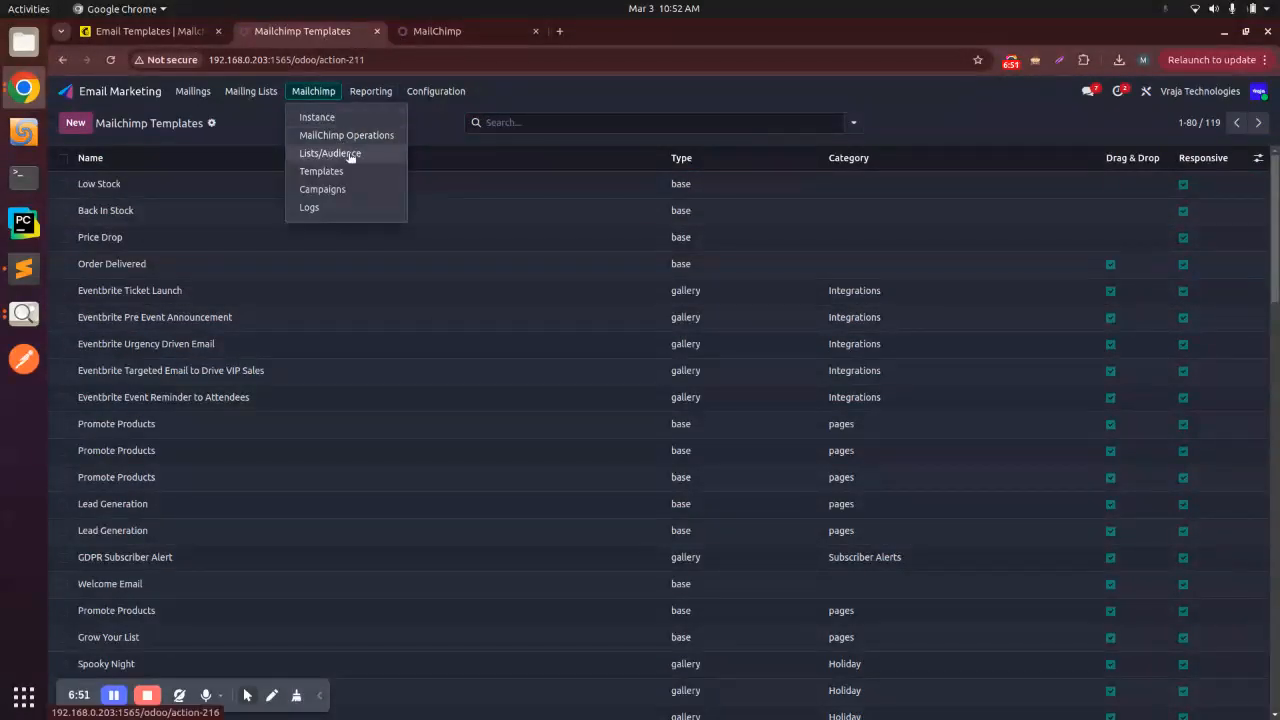
pyautogui.click(320, 207)
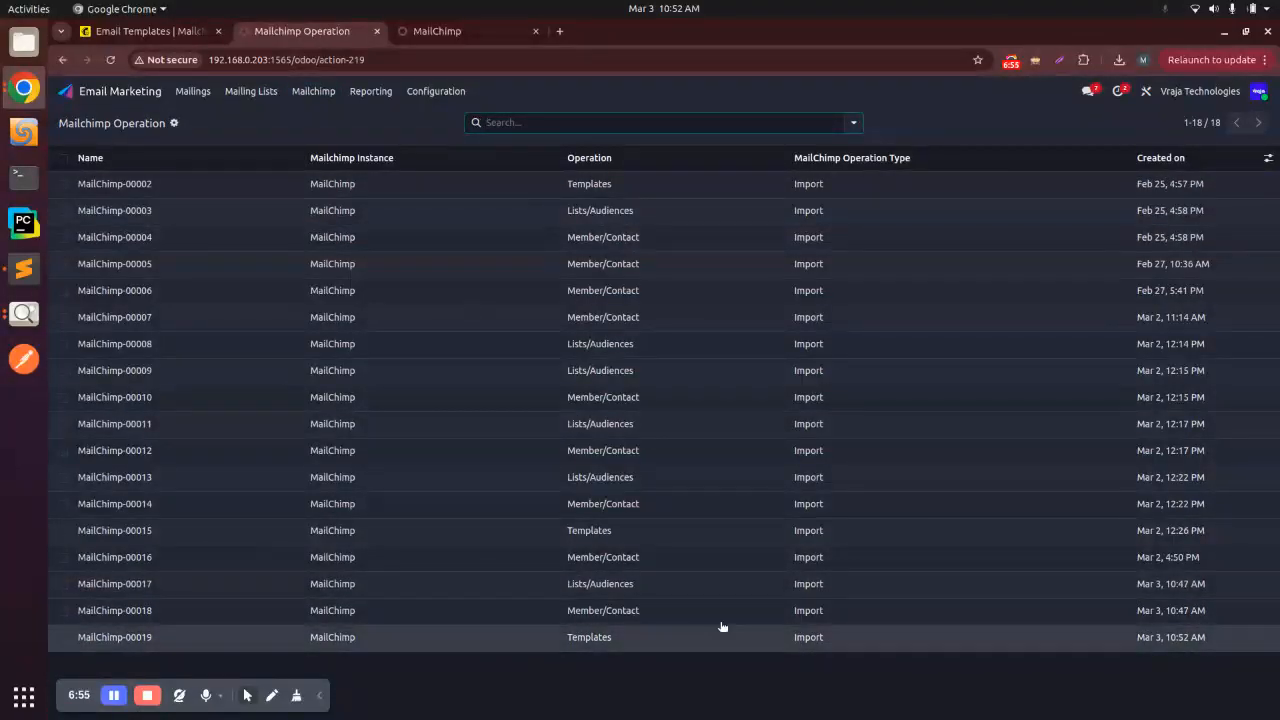
# Step: Open the template import log MailChimp-00019, review its operation details, and return to the log list
pyautogui.moveTo(1207, 638); pyautogui.dragTo(1172, 652)
pyautogui.click(1172, 645)
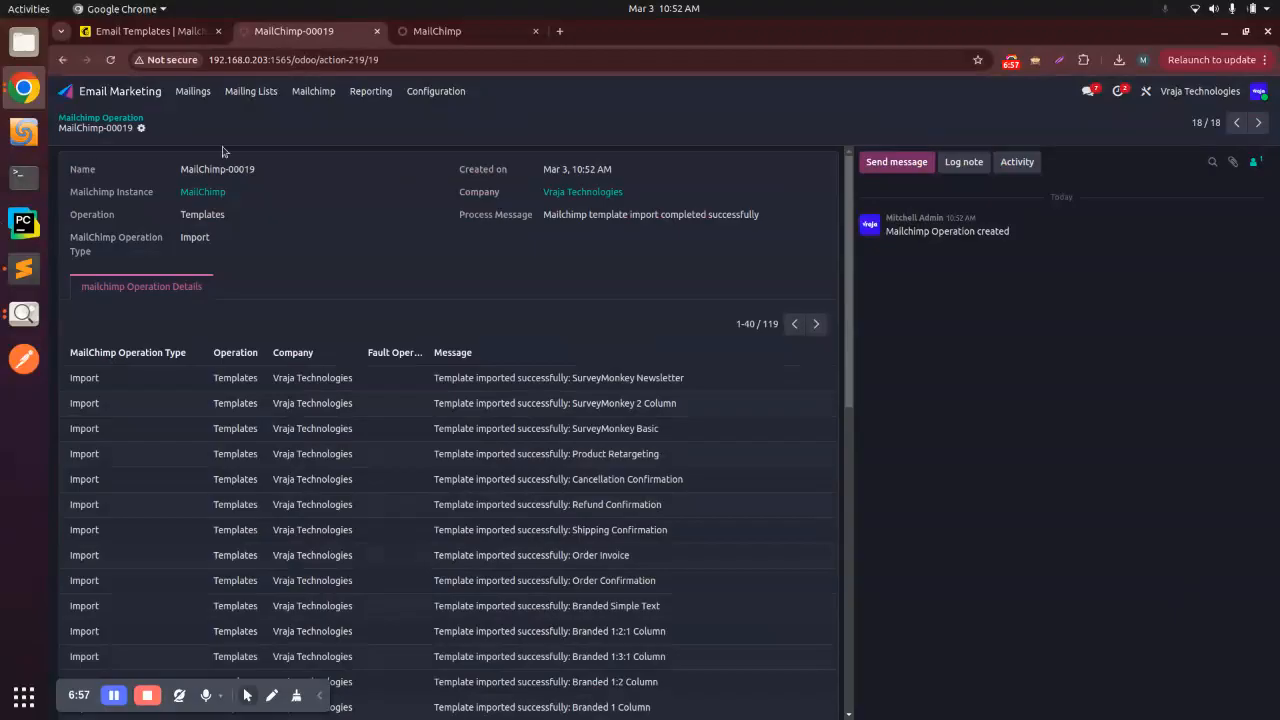
pyautogui.scroll(-5, 450, 430)
pyautogui.scroll(5, 450, 433)
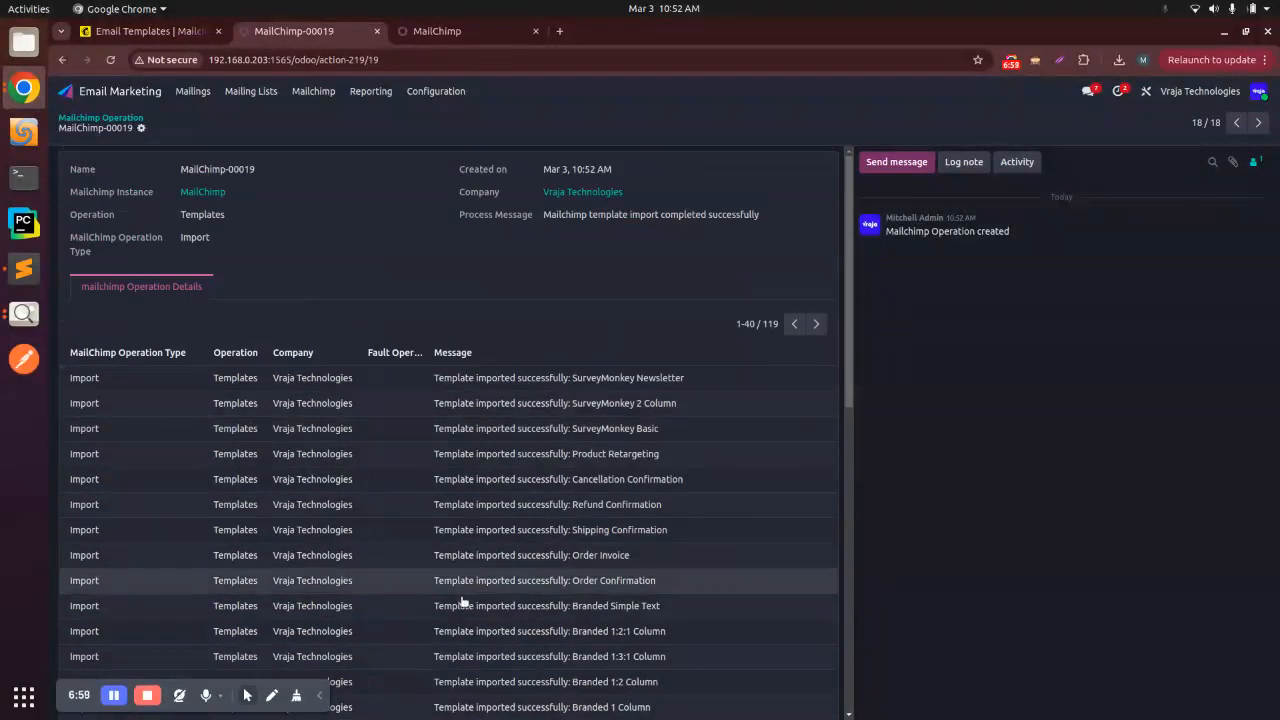
pyautogui.click(144, 117)
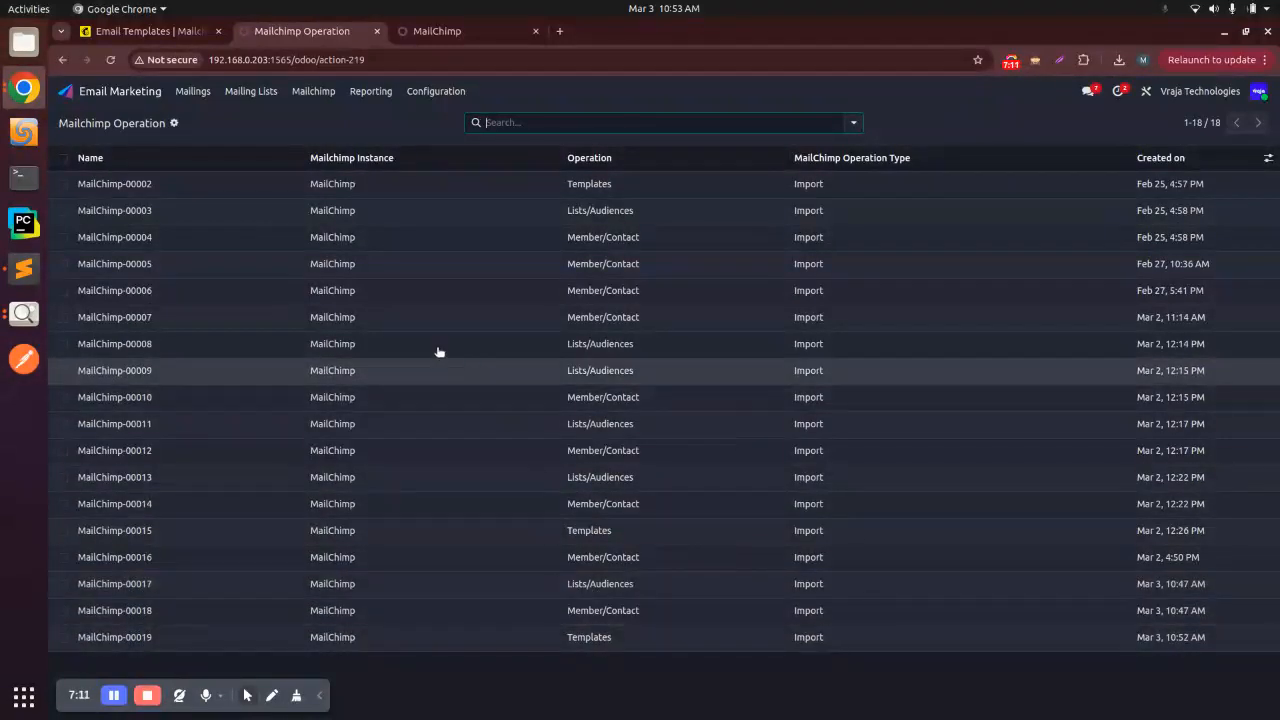
# Step: Switch to Image Viewer and bring up the Youtube Ending Thumbnail.png window
pyautogui.click(24, 313)
pyautogui.click(24, 313)
pyautogui.click(117, 334)
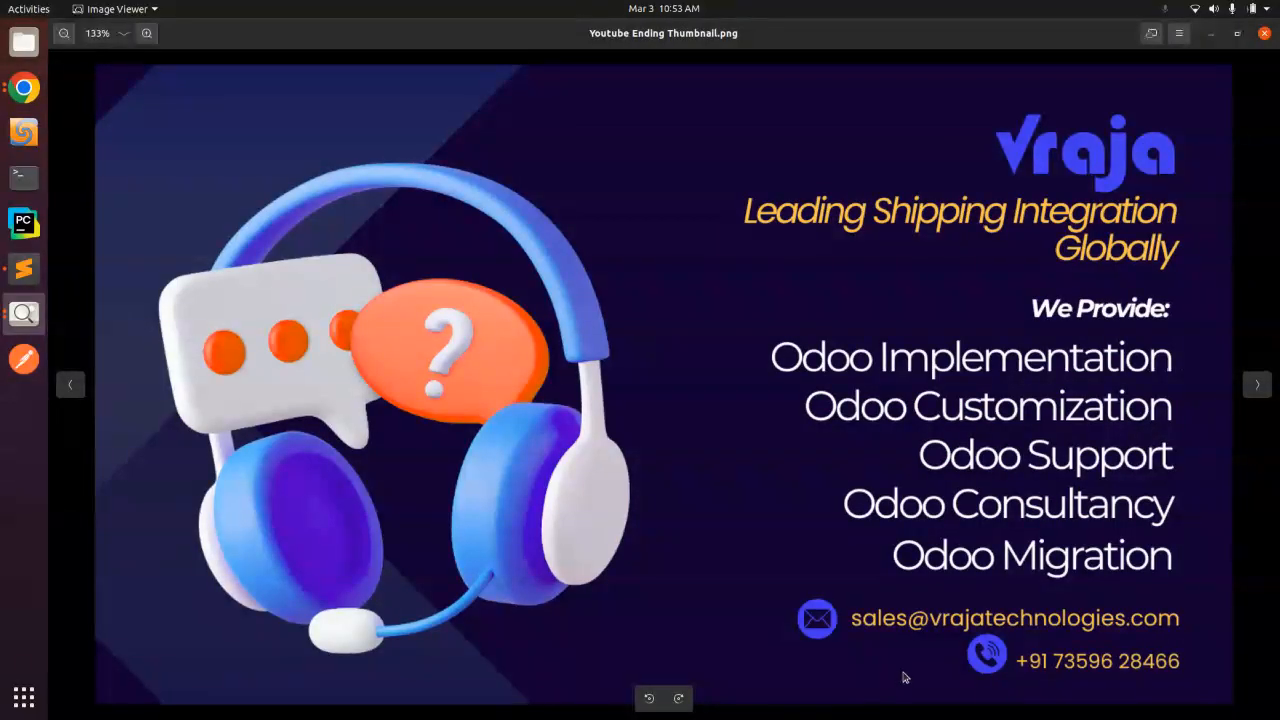